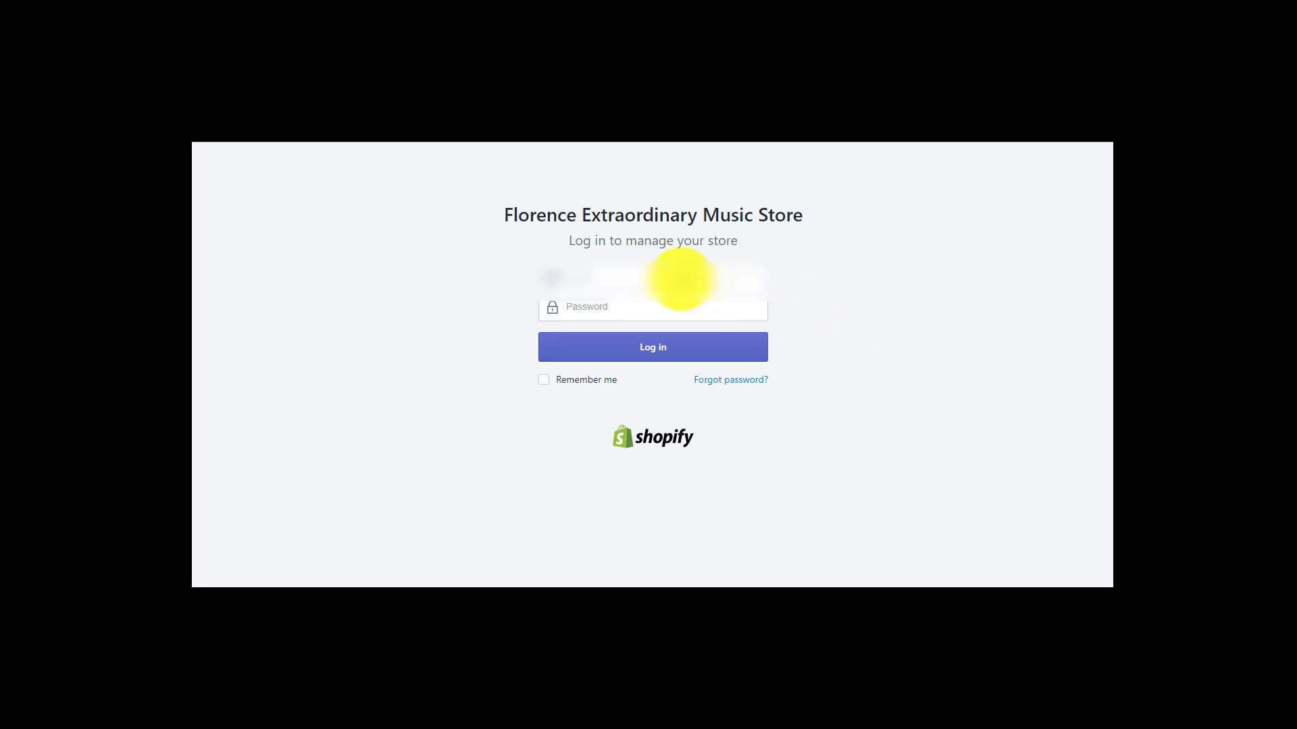
Sign in to the Florence Extraordinary Music Store admin with the store e-mail and password
left_click(679, 281)
left_click(672, 312)
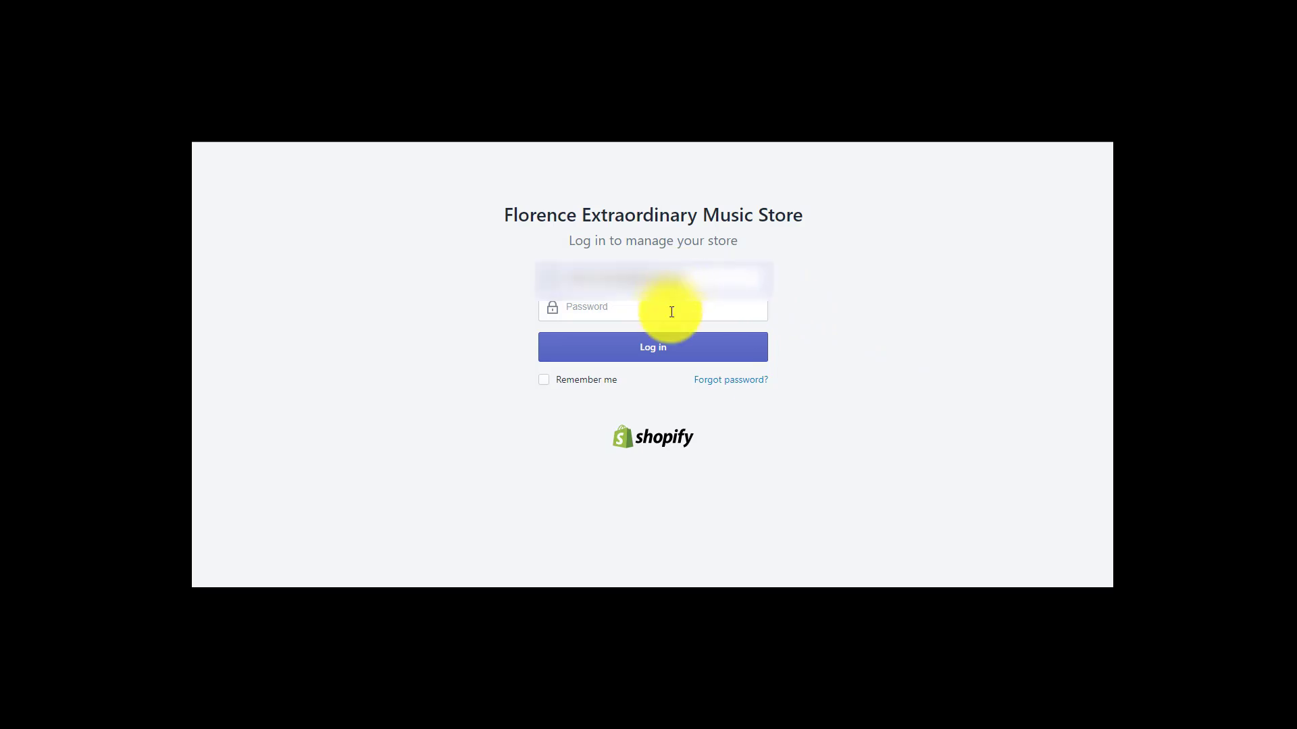
left_click(671, 312)
type("•••")
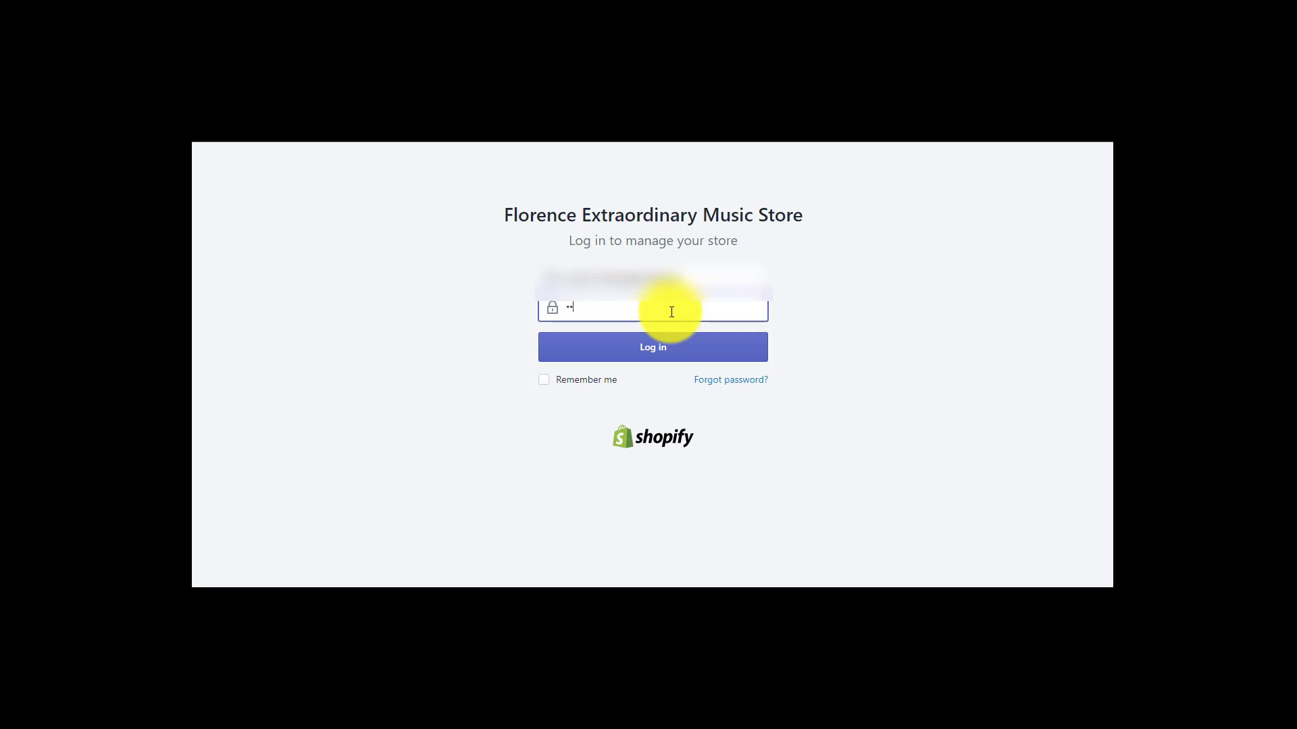
type("••••••")
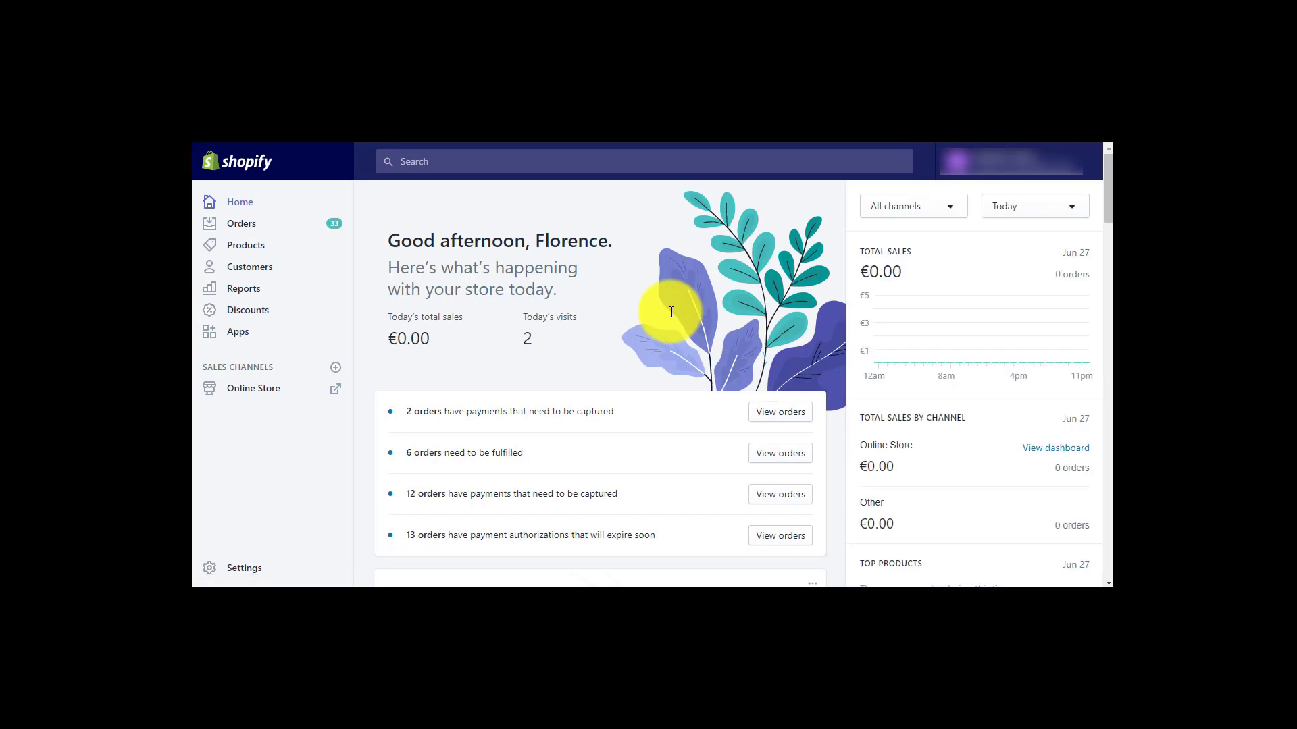
Go to Settings > Payments to view the store's payment providers, including Amazon Pay
left_click(234, 571)
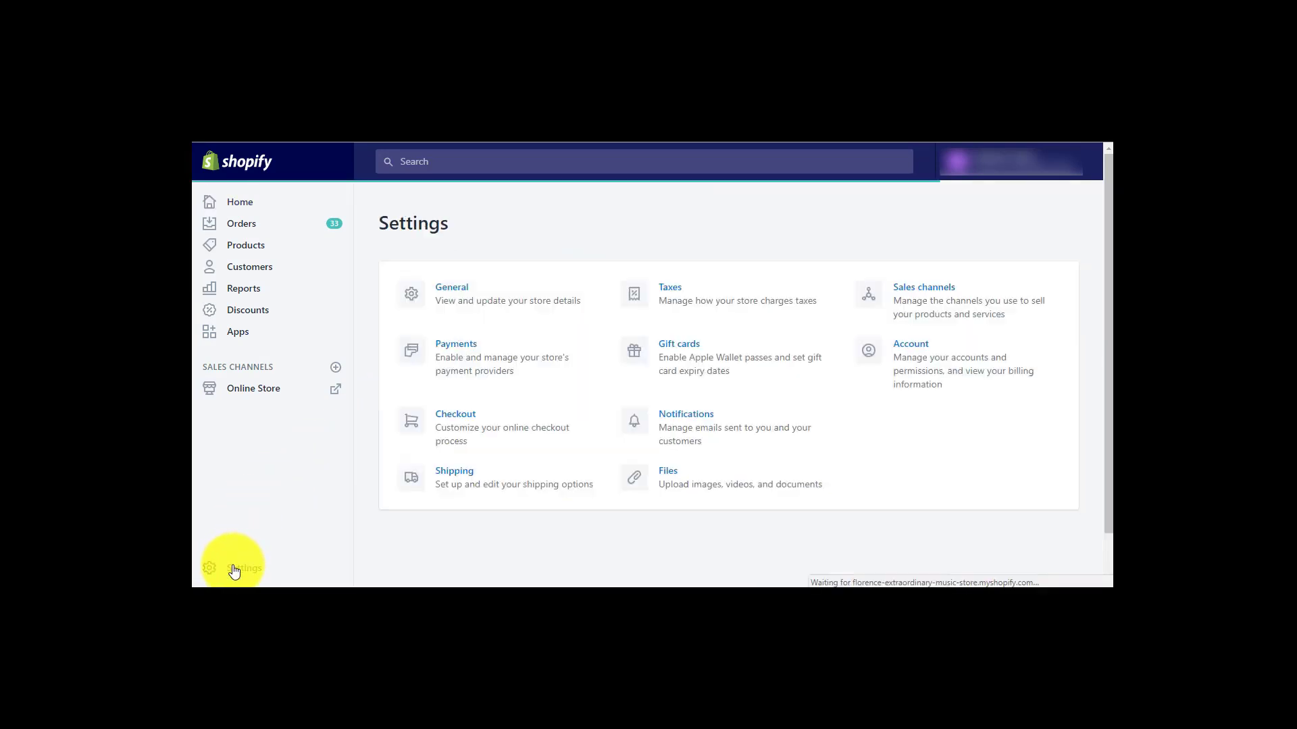
left_click(462, 374)
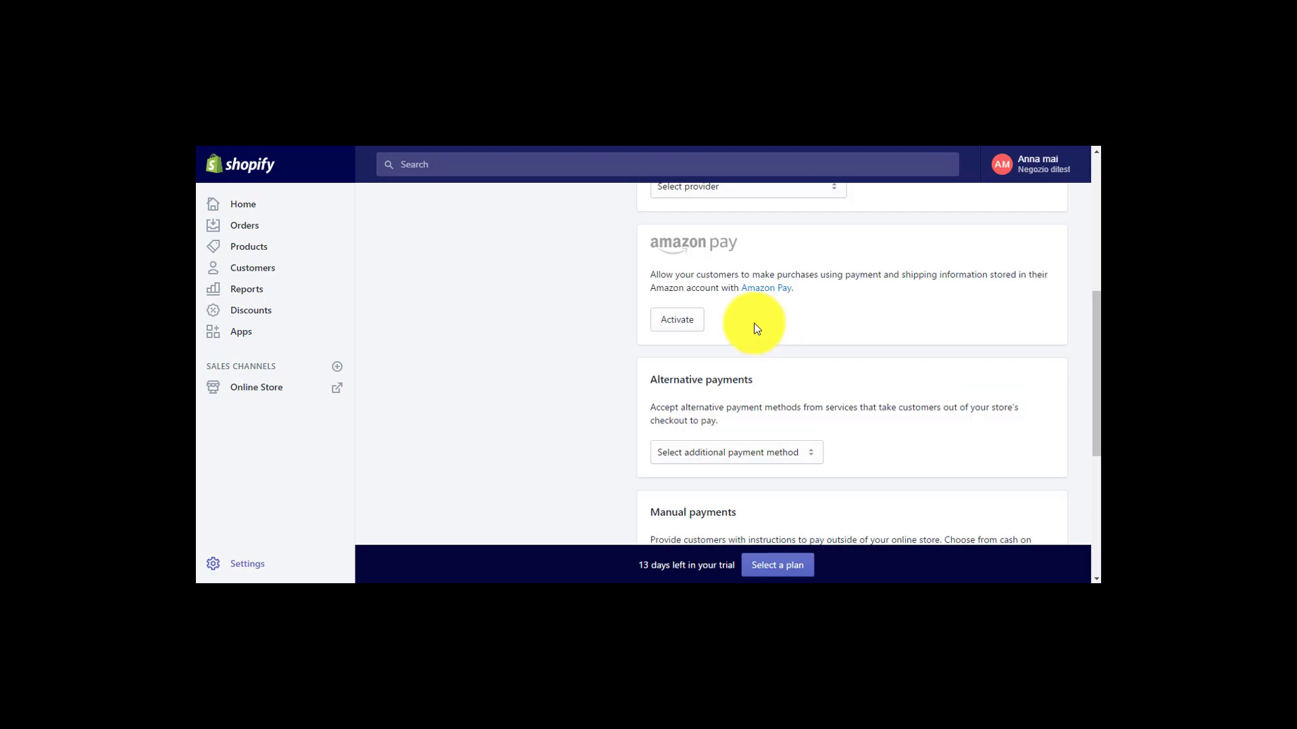
Begin activating Amazon Pay and start the Amazon Pay merchant sign-up
left_click(678, 325)
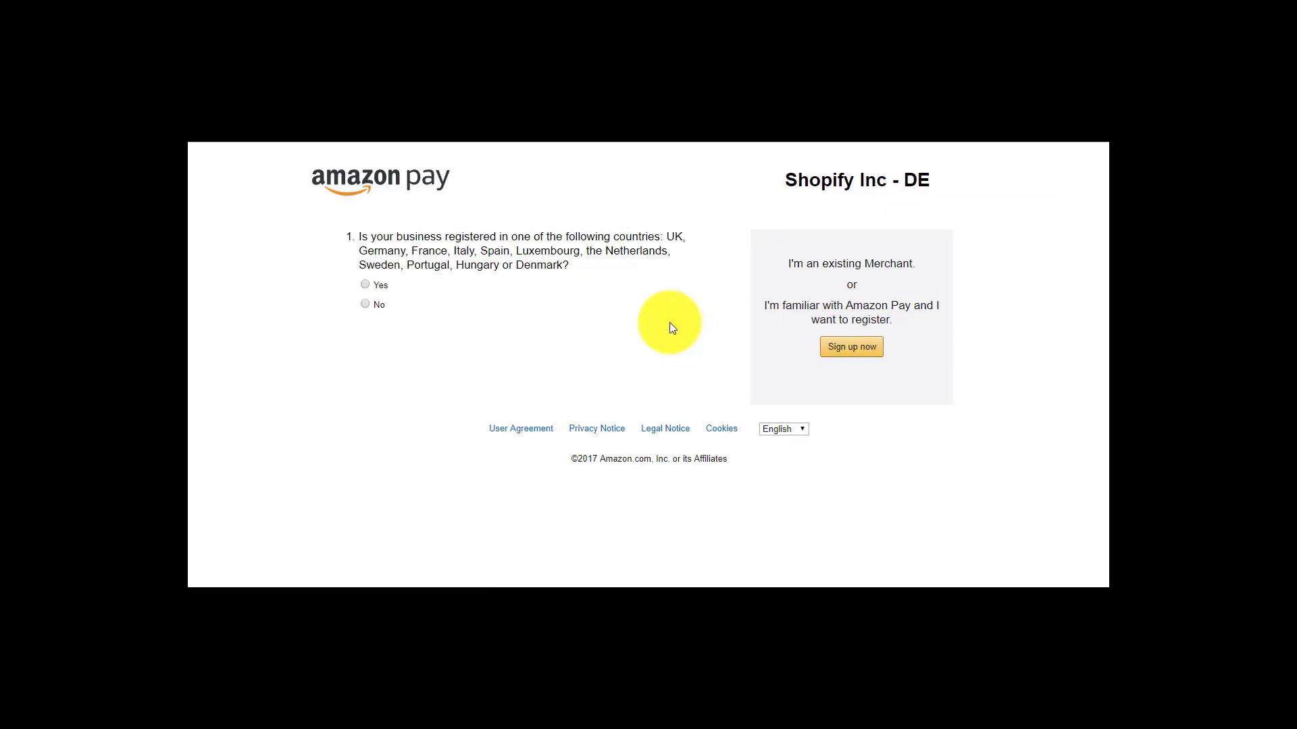
left_click(851, 354)
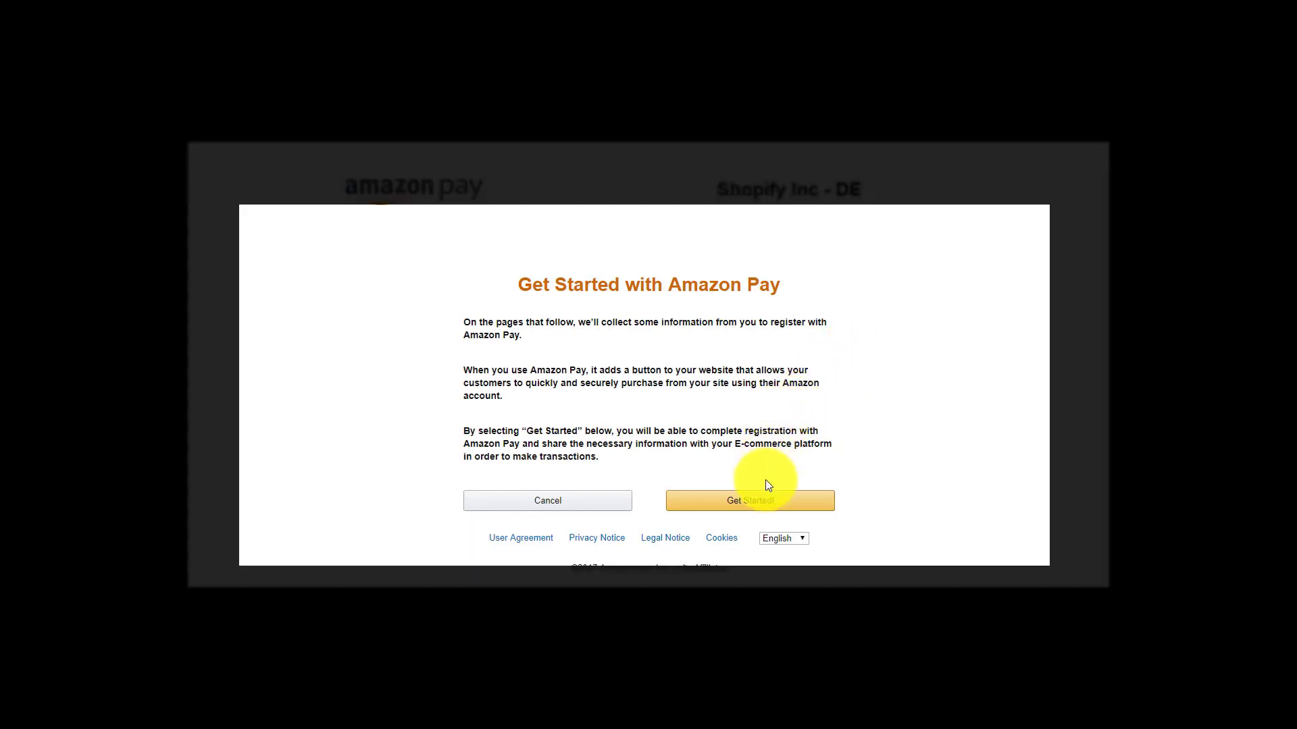
left_click(765, 503)
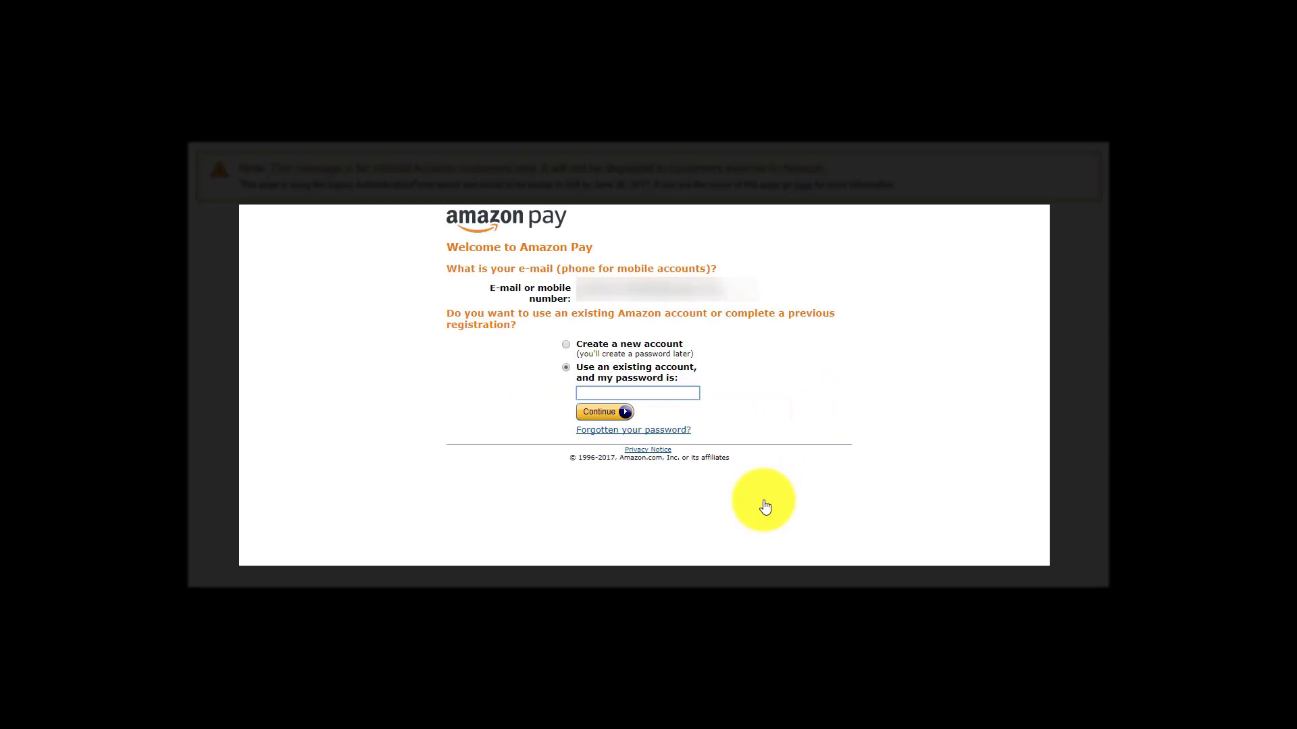
Sign in with the existing Amazon account and set country of residence to United Kingdom
left_click(703, 291)
left_click_drag(703, 291, 565, 288)
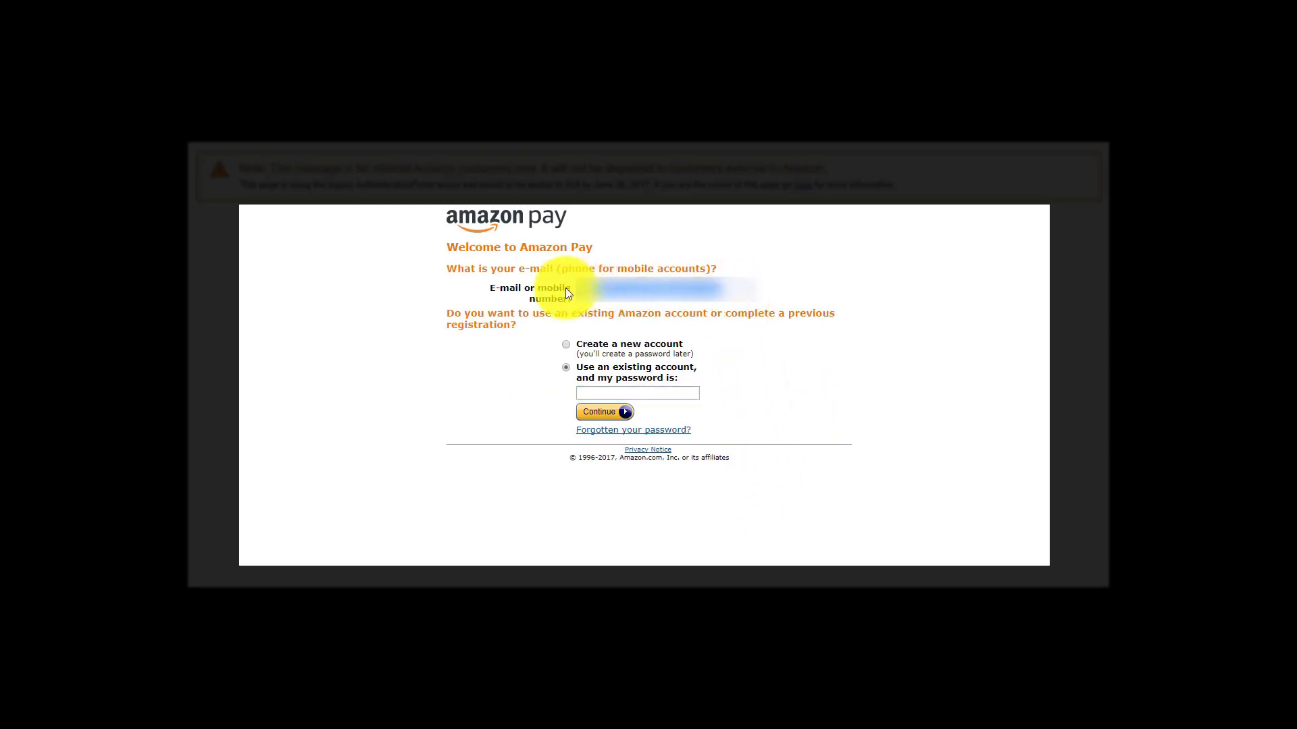
left_click(674, 395)
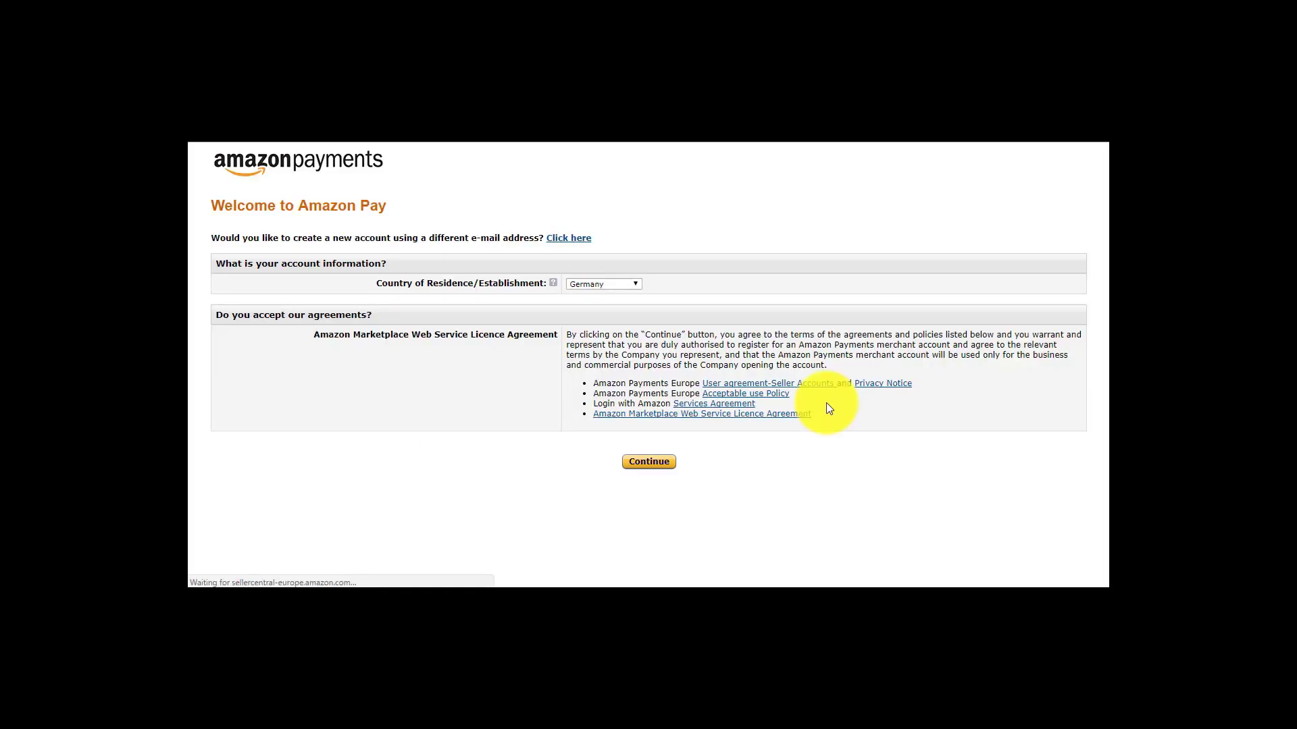
left_click(627, 284)
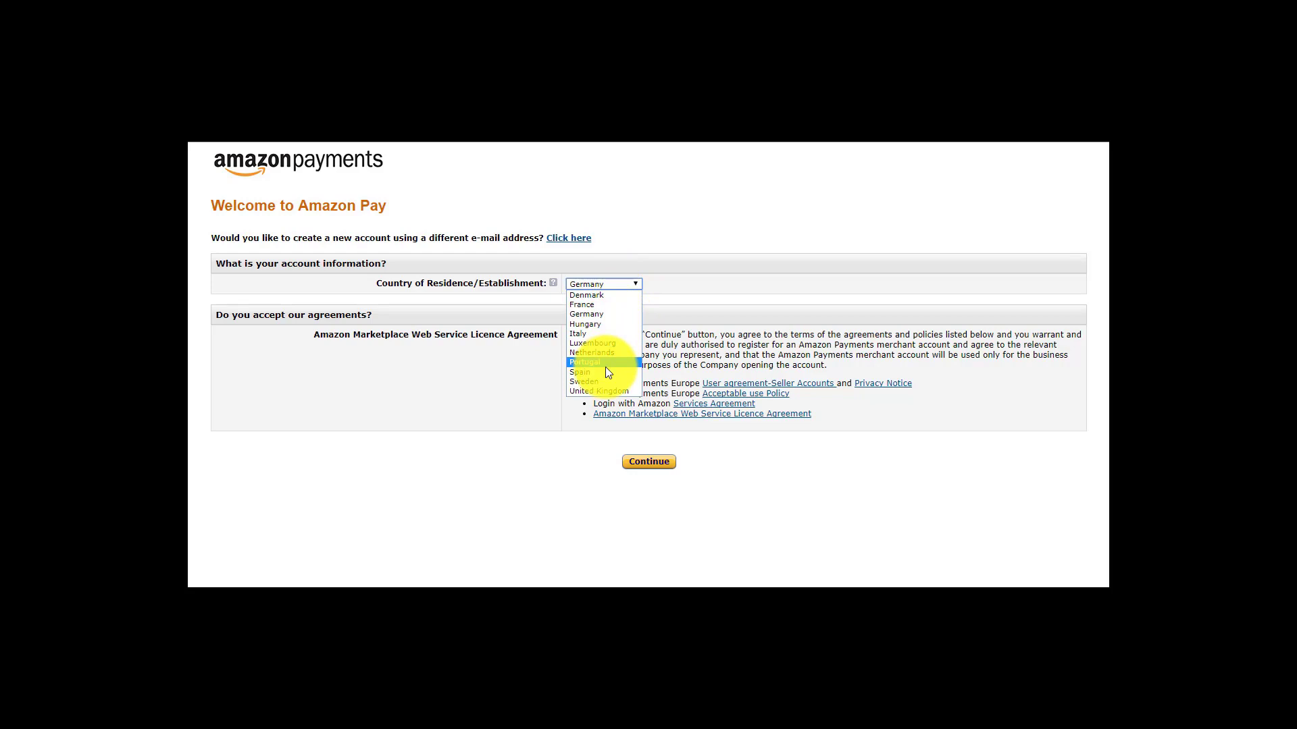
left_click(606, 391)
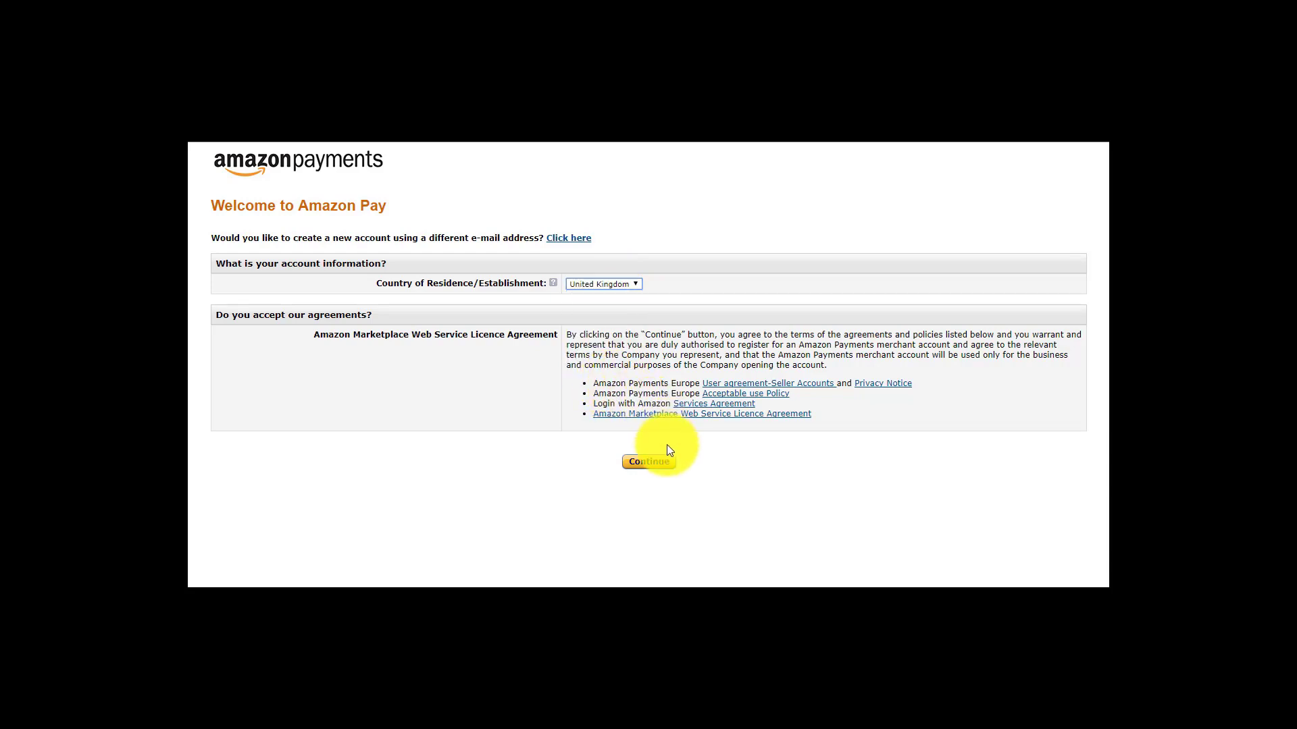
Submit the business details and accept the MWS agreement to associate the account with Shopify
left_click(660, 466)
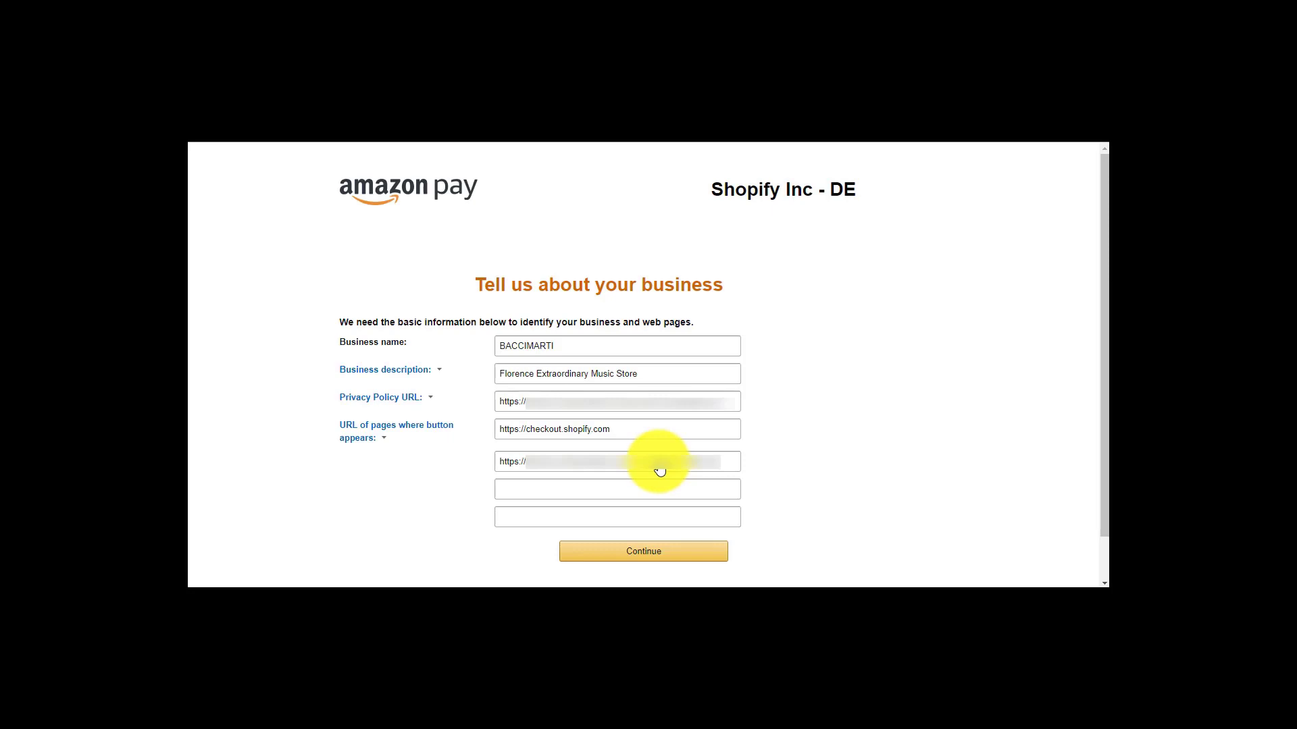
left_click(650, 557)
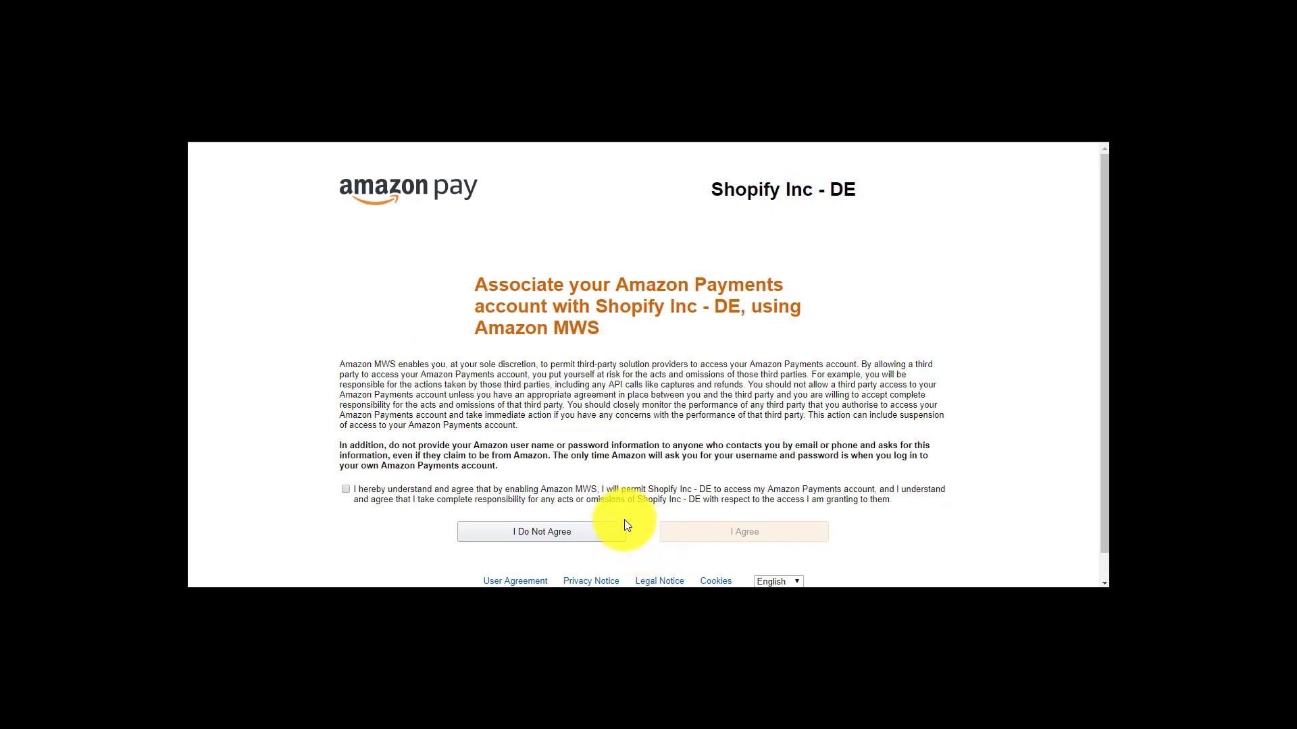
left_click(345, 491)
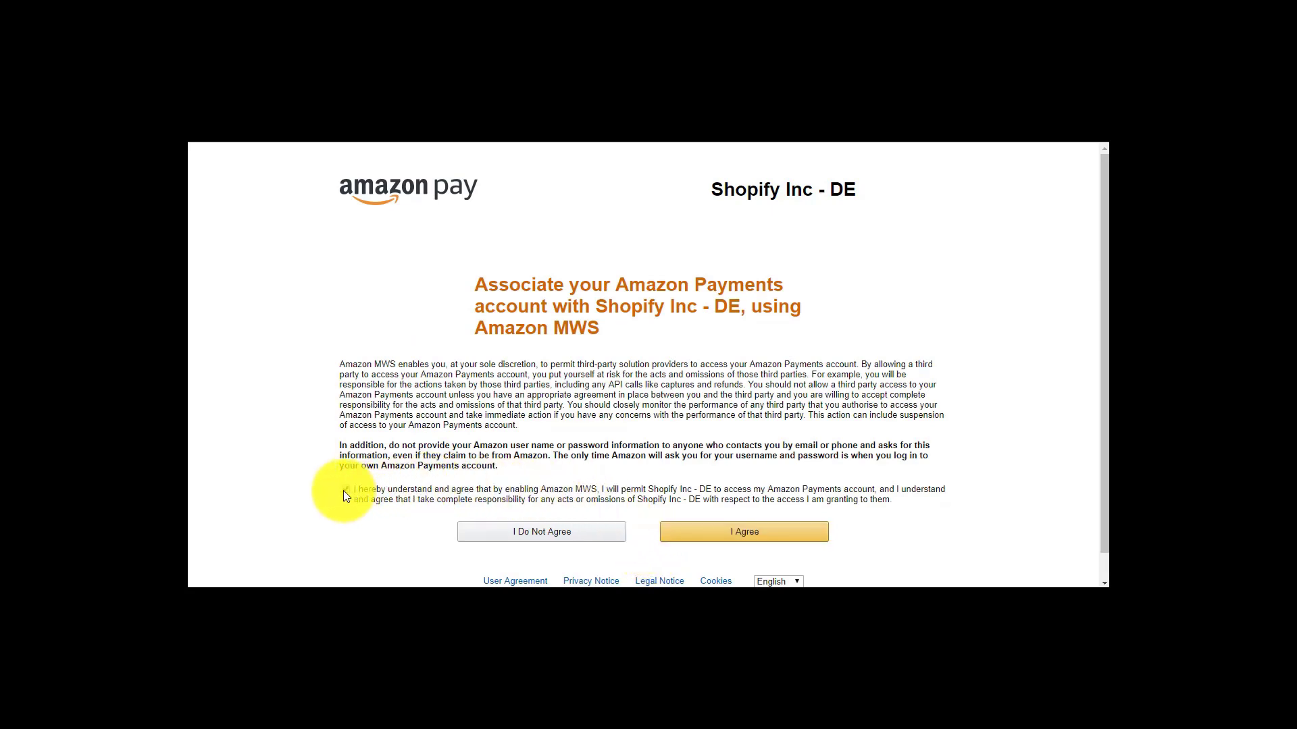
left_click(744, 533)
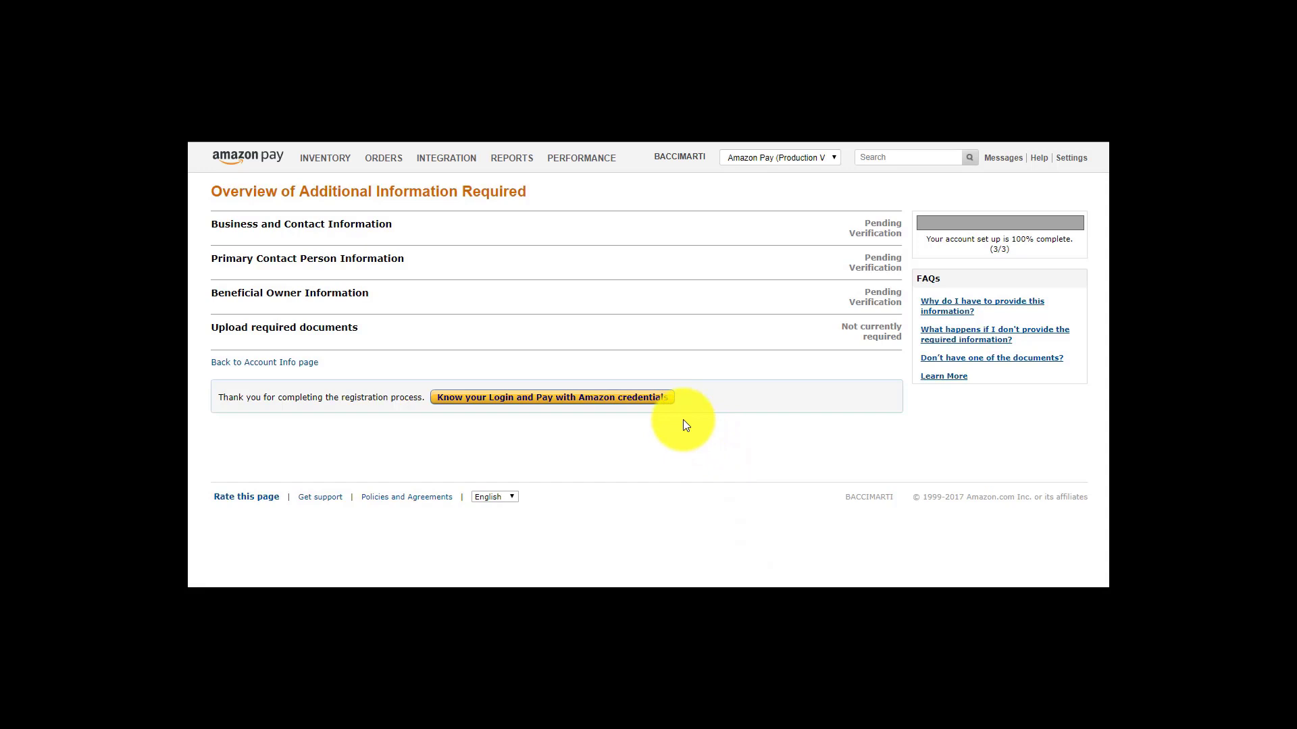
Transfer the Login and Pay with Amazon credentials to the Shopify store
left_click(606, 398)
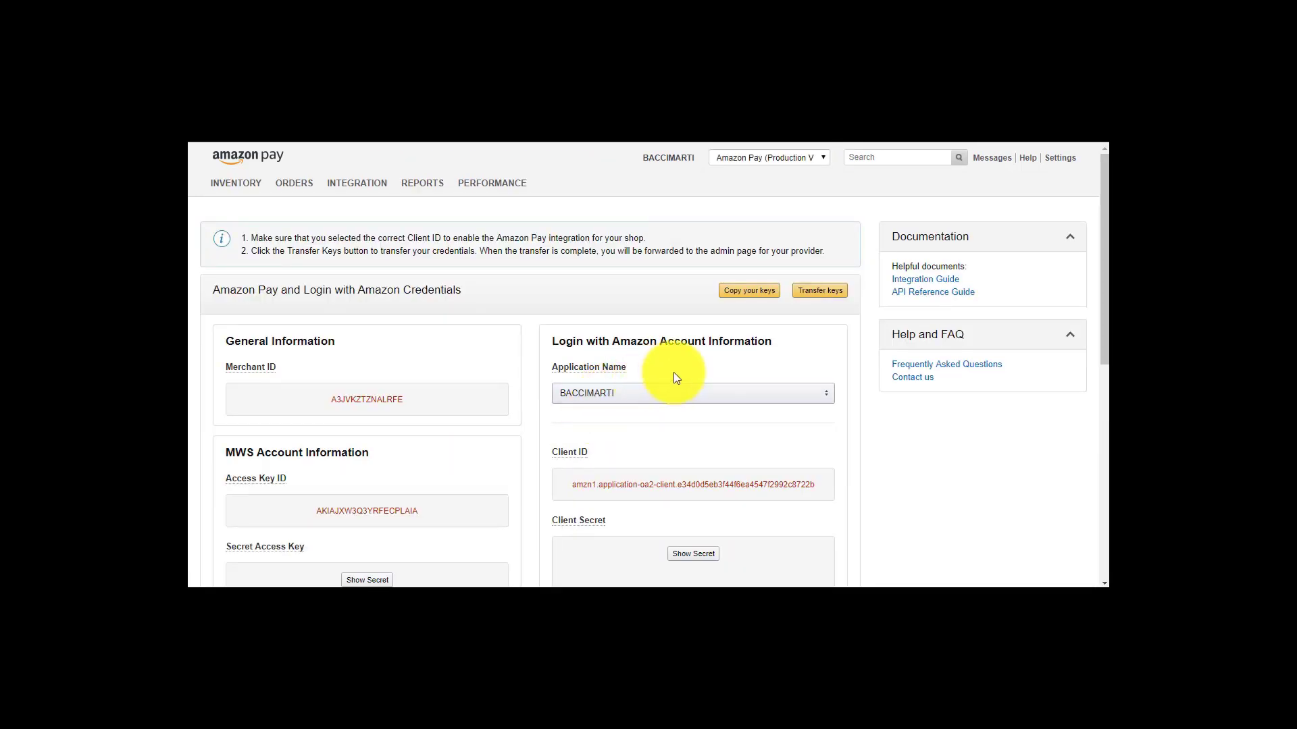
left_click(821, 292)
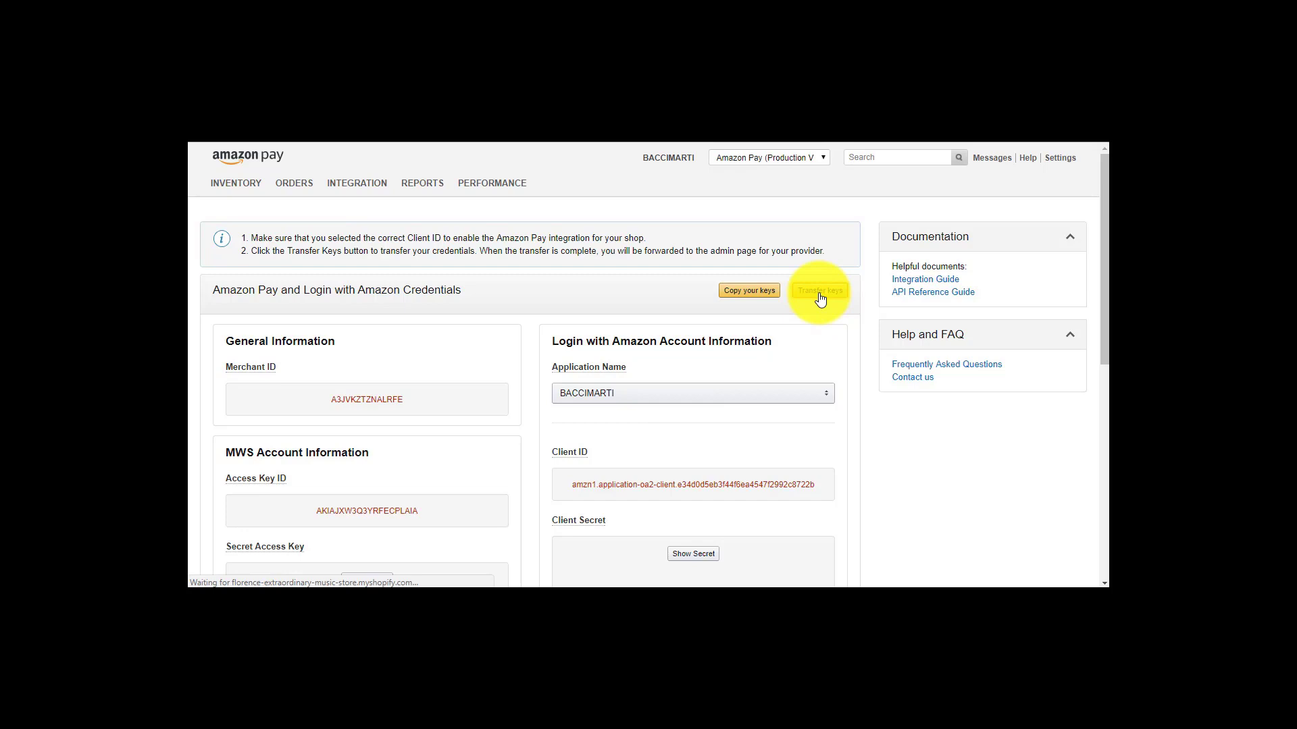
left_click_drag(1103, 255, 1105, 353)
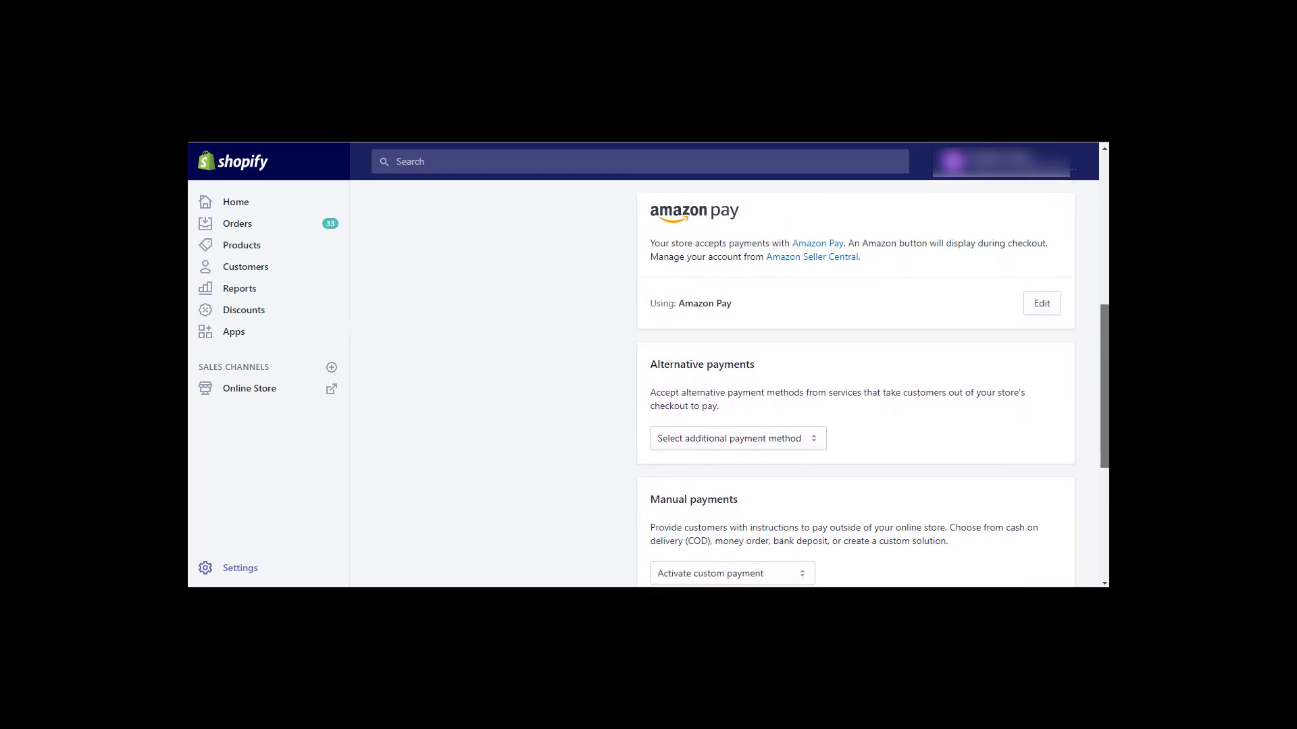
Enable test mode on the Amazon Pay gateway and save the settings
left_click(1048, 304)
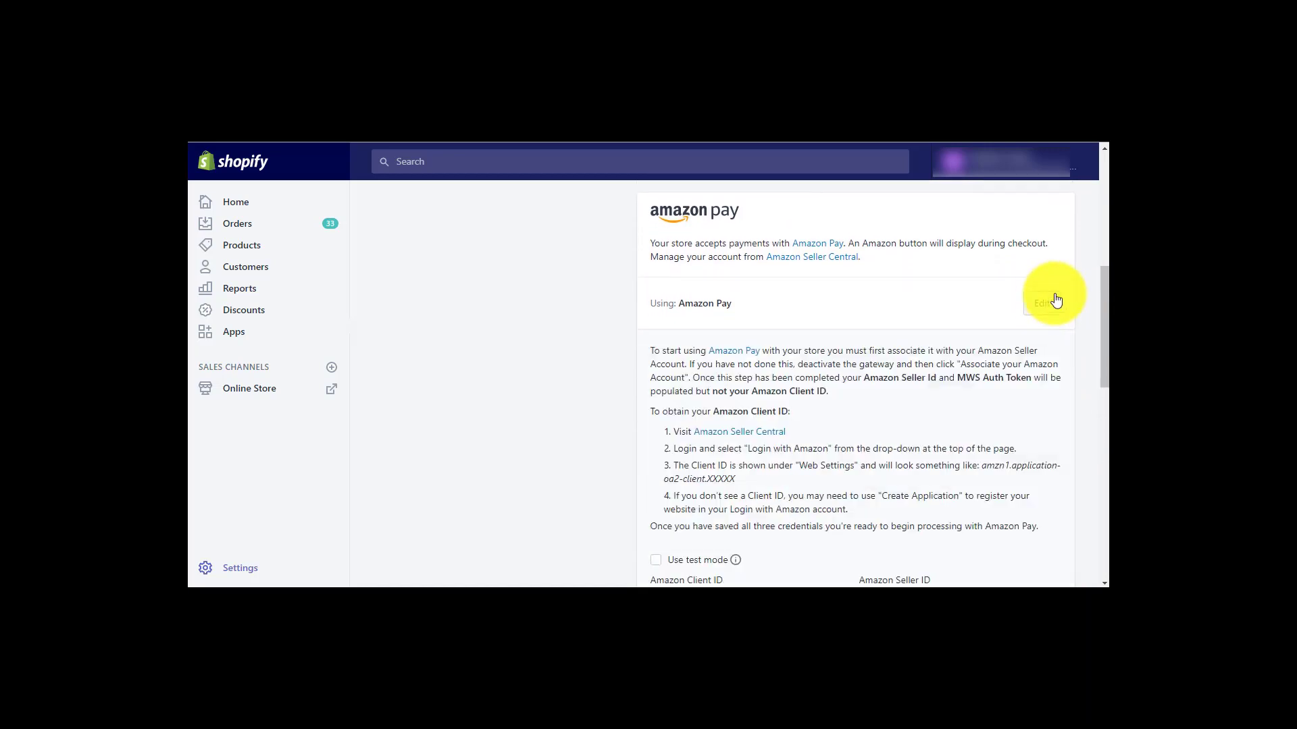
left_click_drag(1098, 278, 1104, 331)
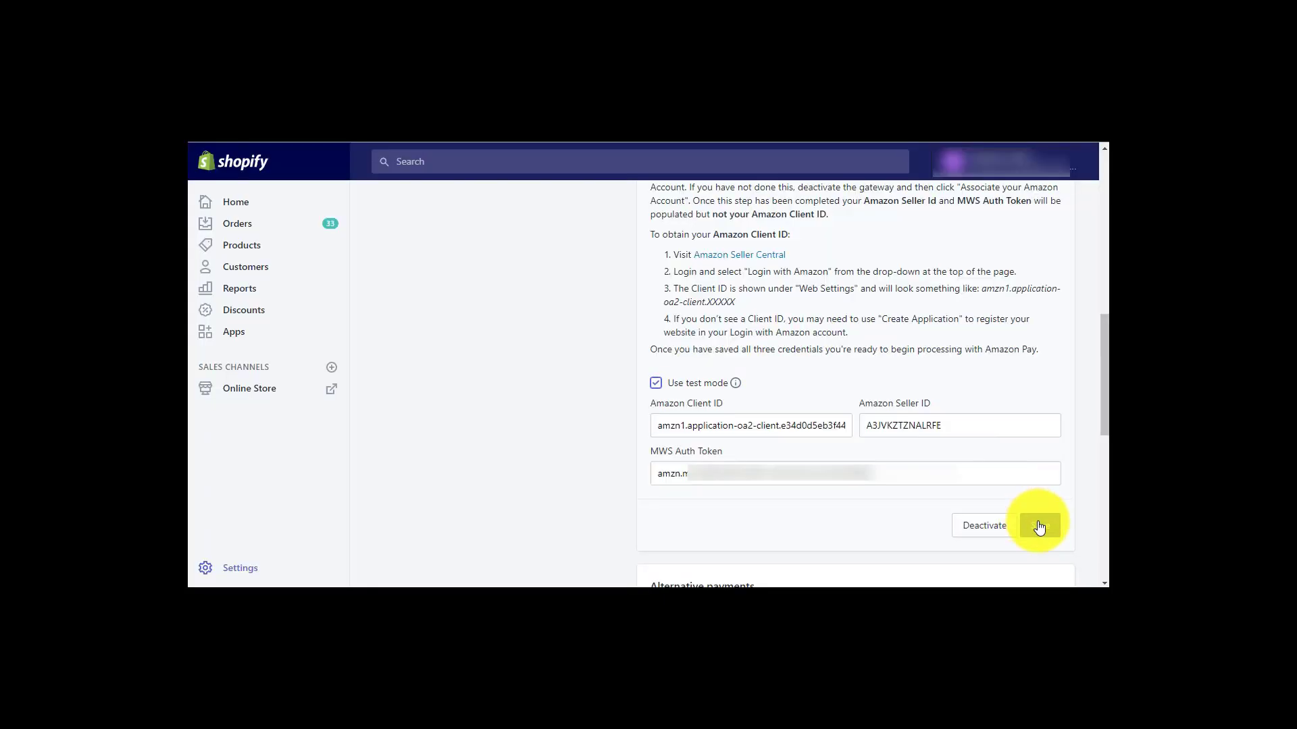
left_click(1039, 527)
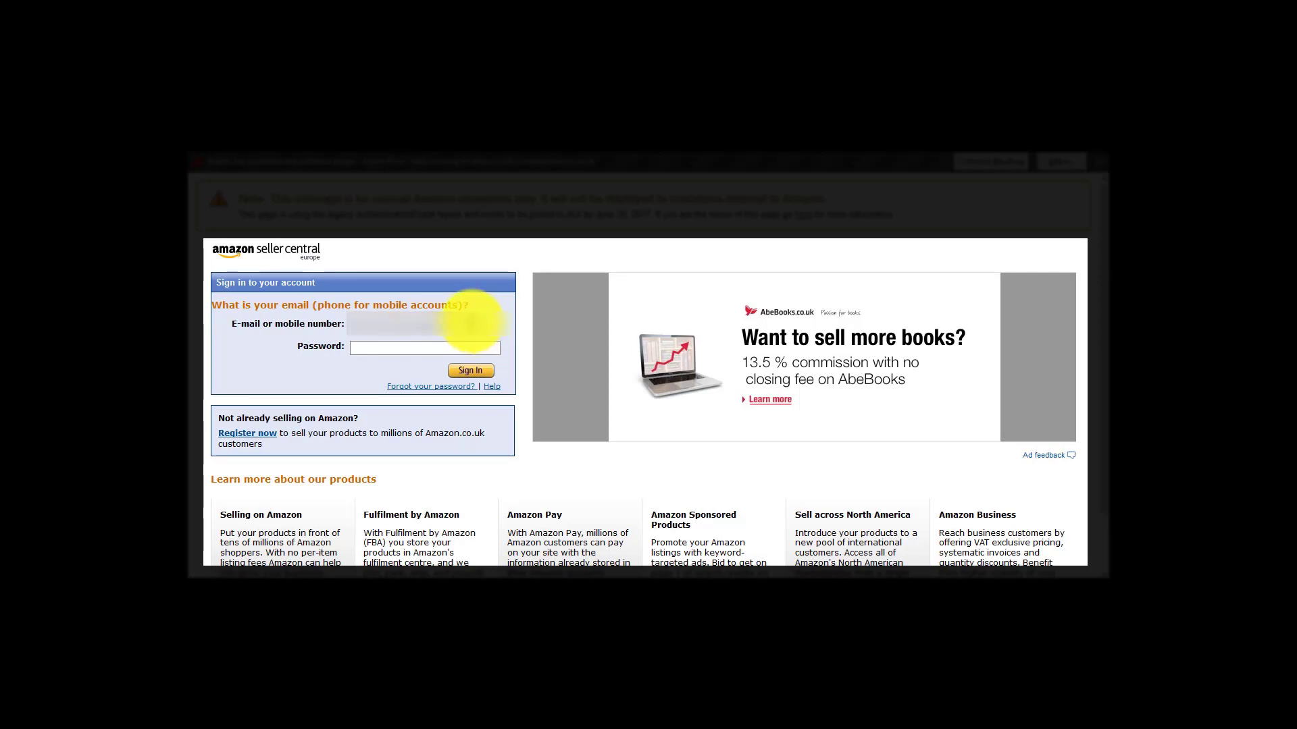
Sign in to Seller Central, switch to the Sandbox view and open the test accounts page
left_click(474, 348)
type("••••••")
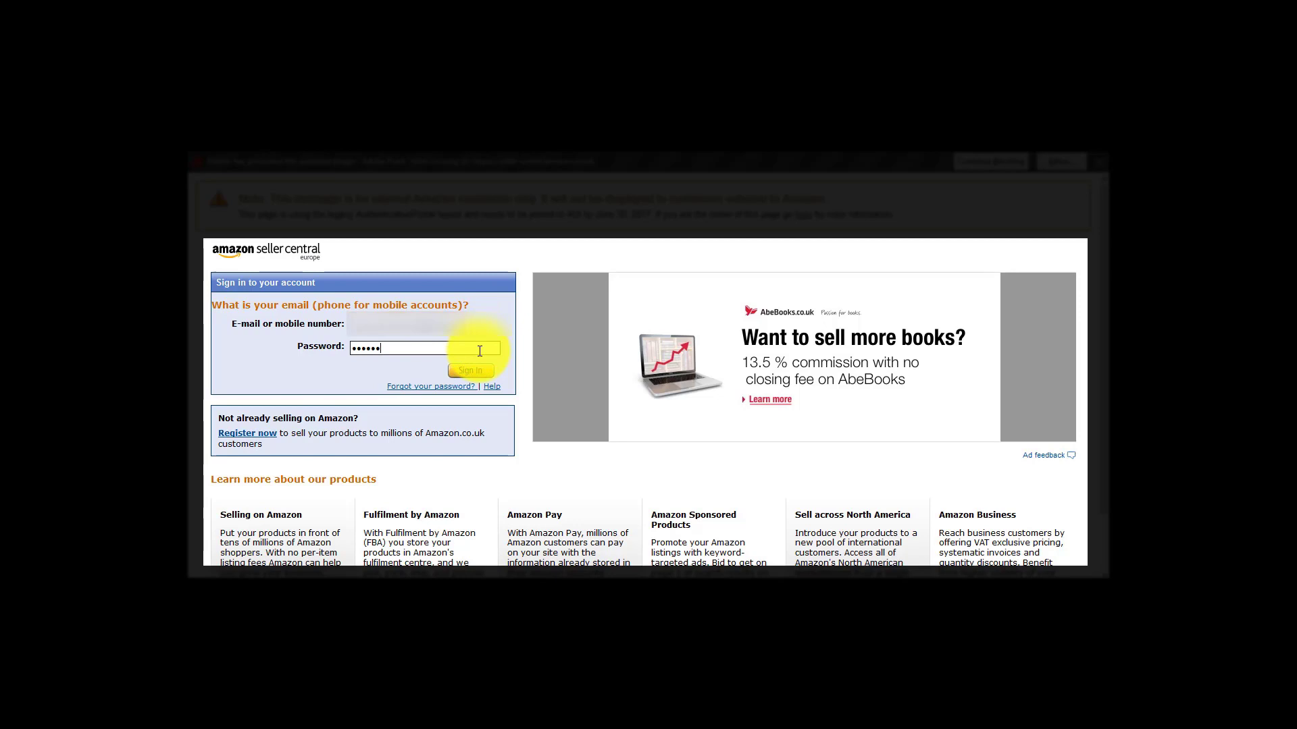
type("••••••")
left_click(470, 371)
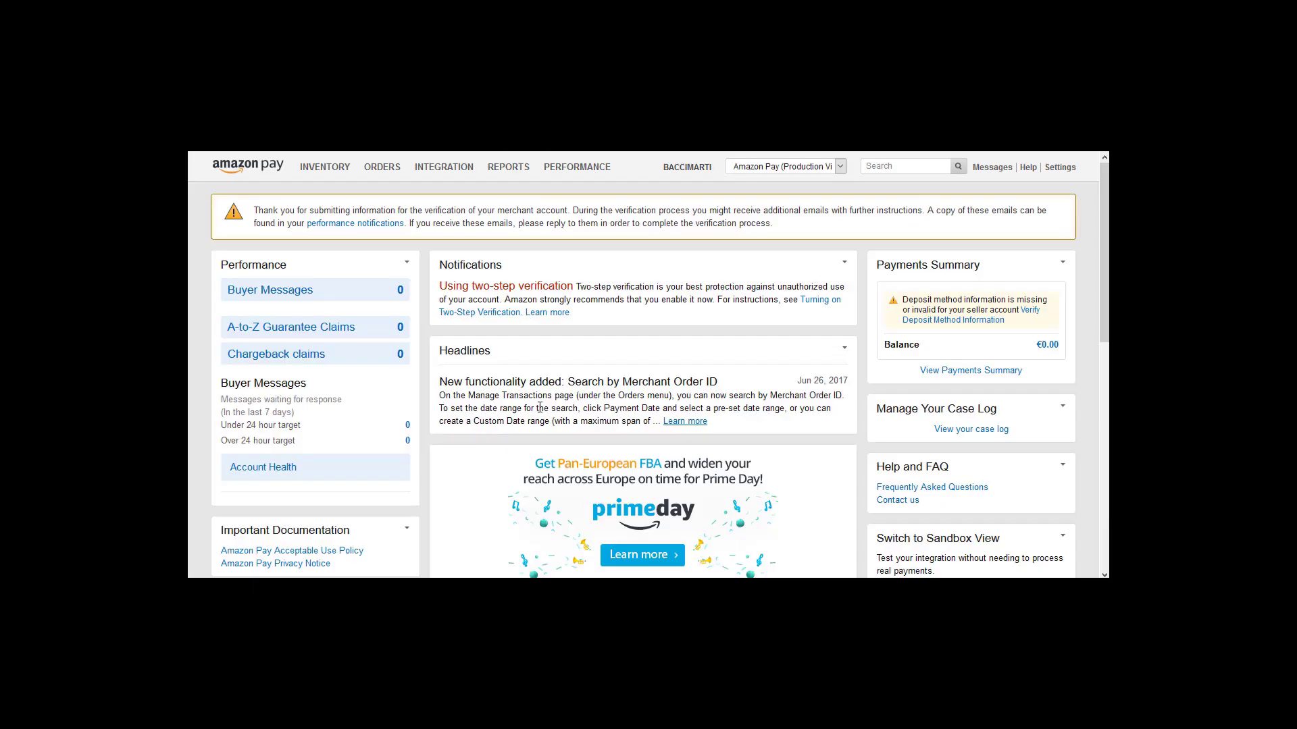
left_click(824, 168)
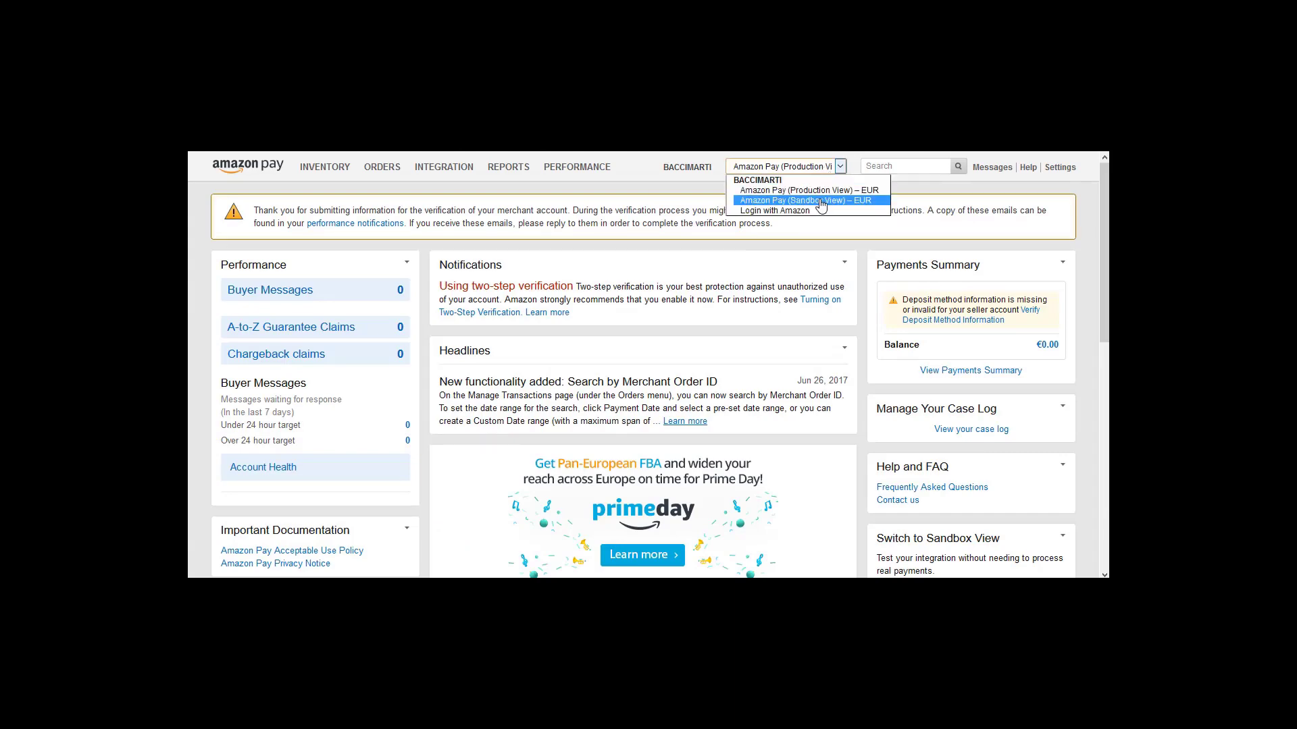
left_click(821, 201)
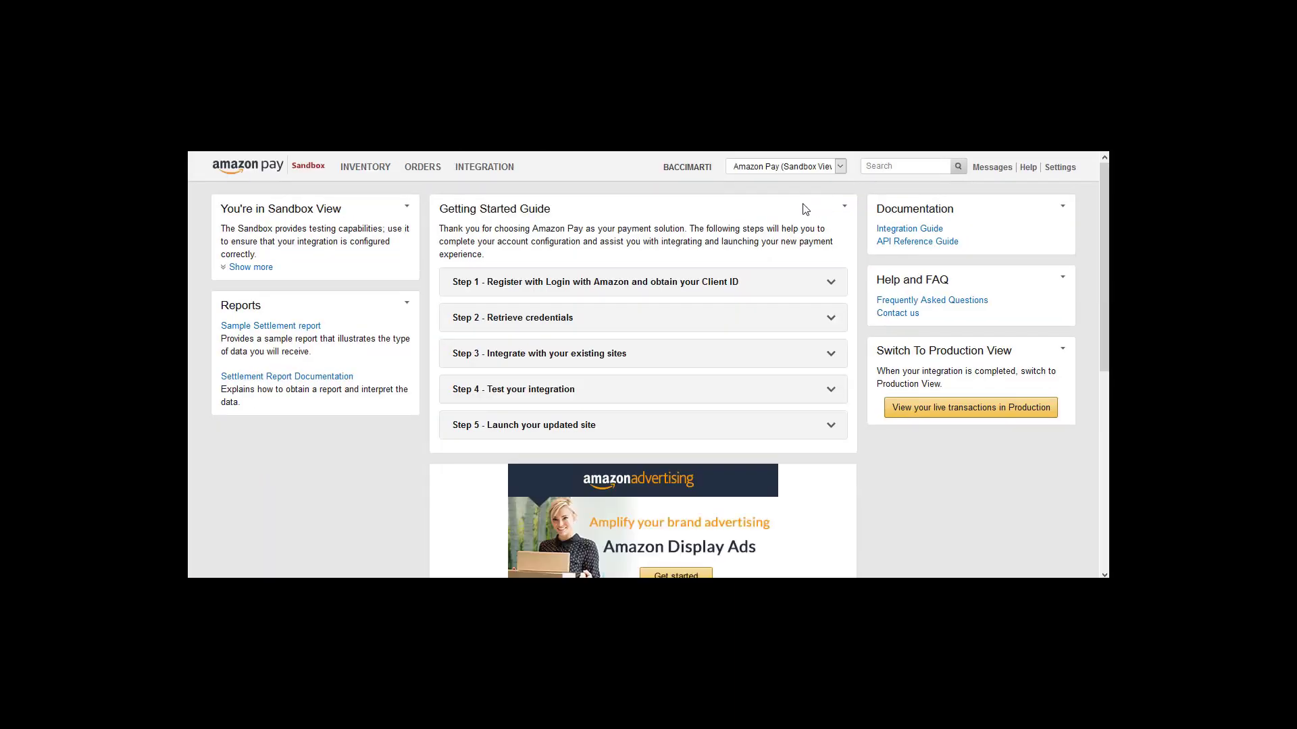
mouse_move(472, 173)
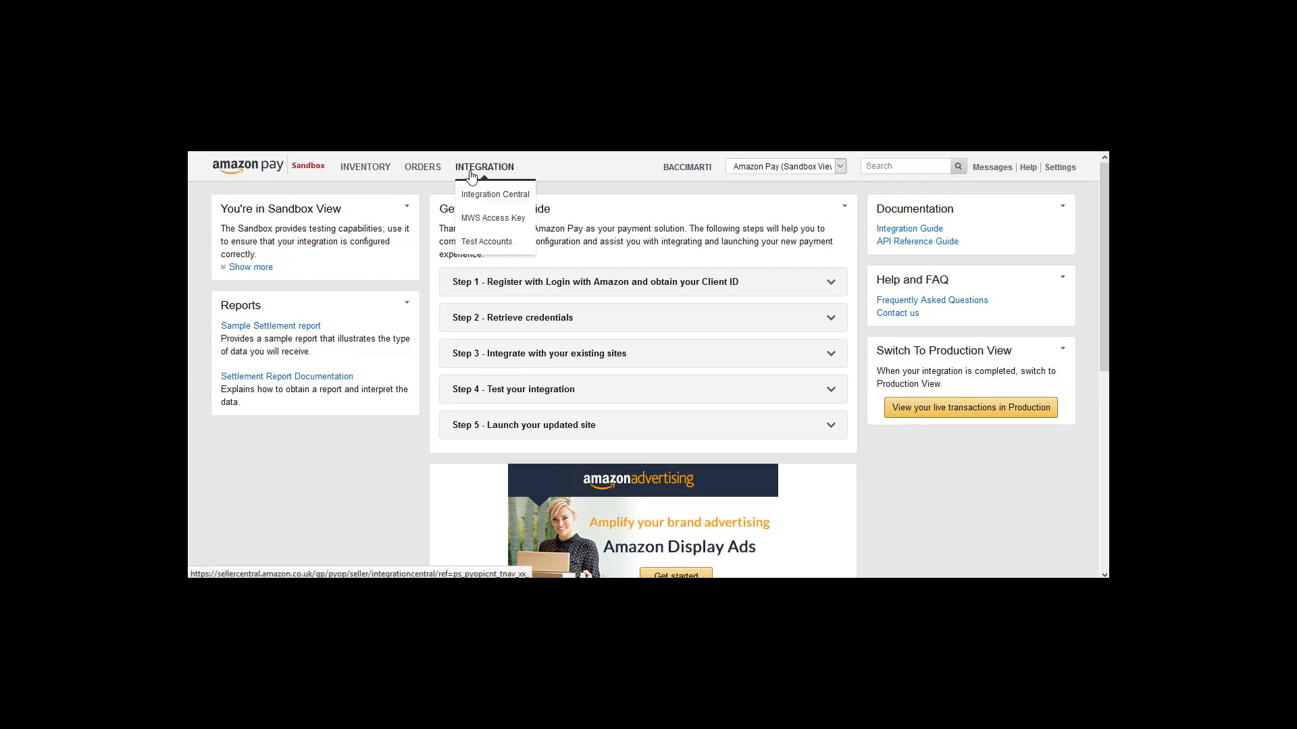
left_click(486, 241)
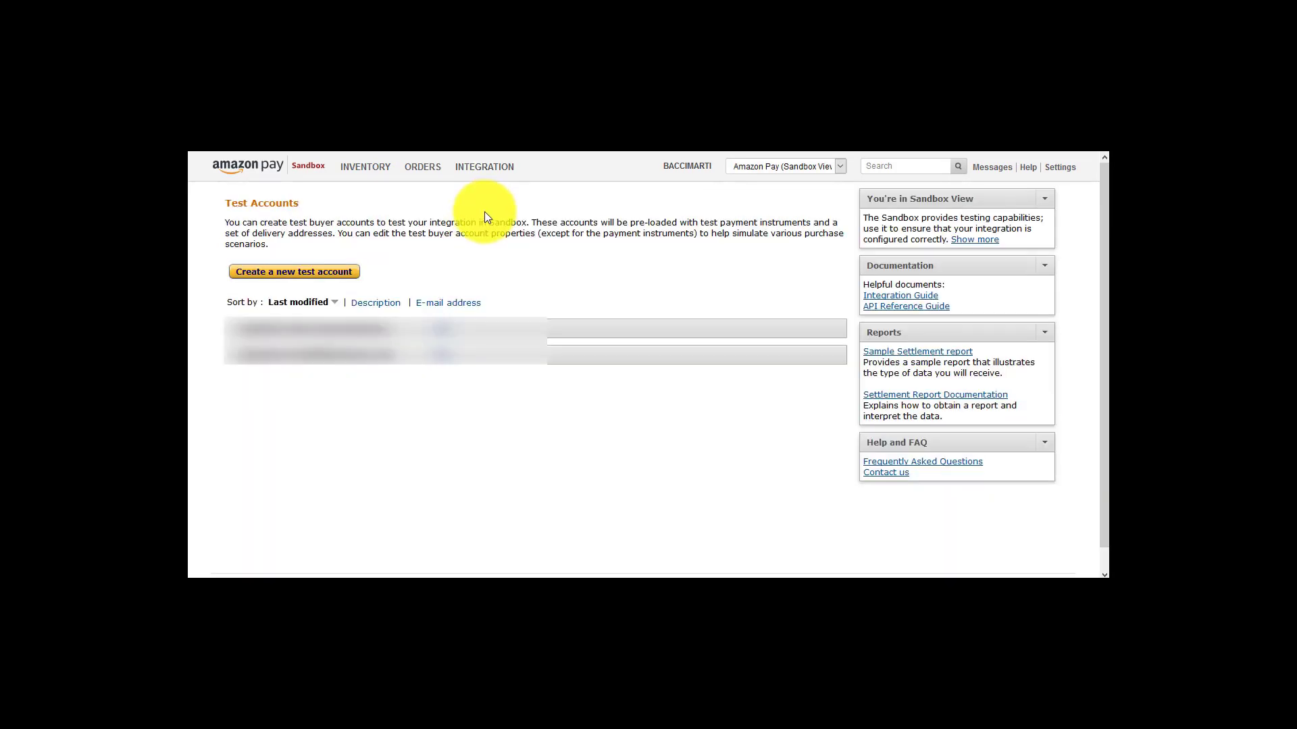
Start a new sandbox test buyer account, entering and confirming its password
left_click(286, 274)
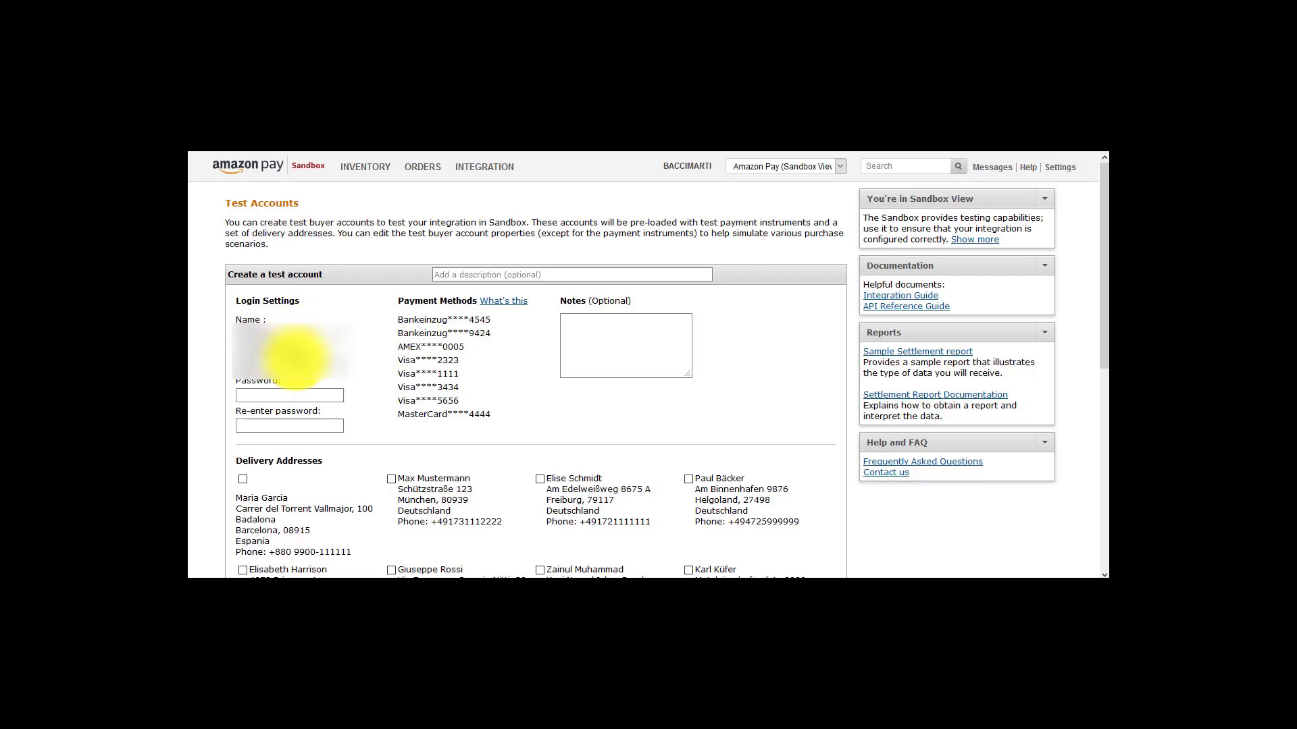
key("Tab")
type("123")
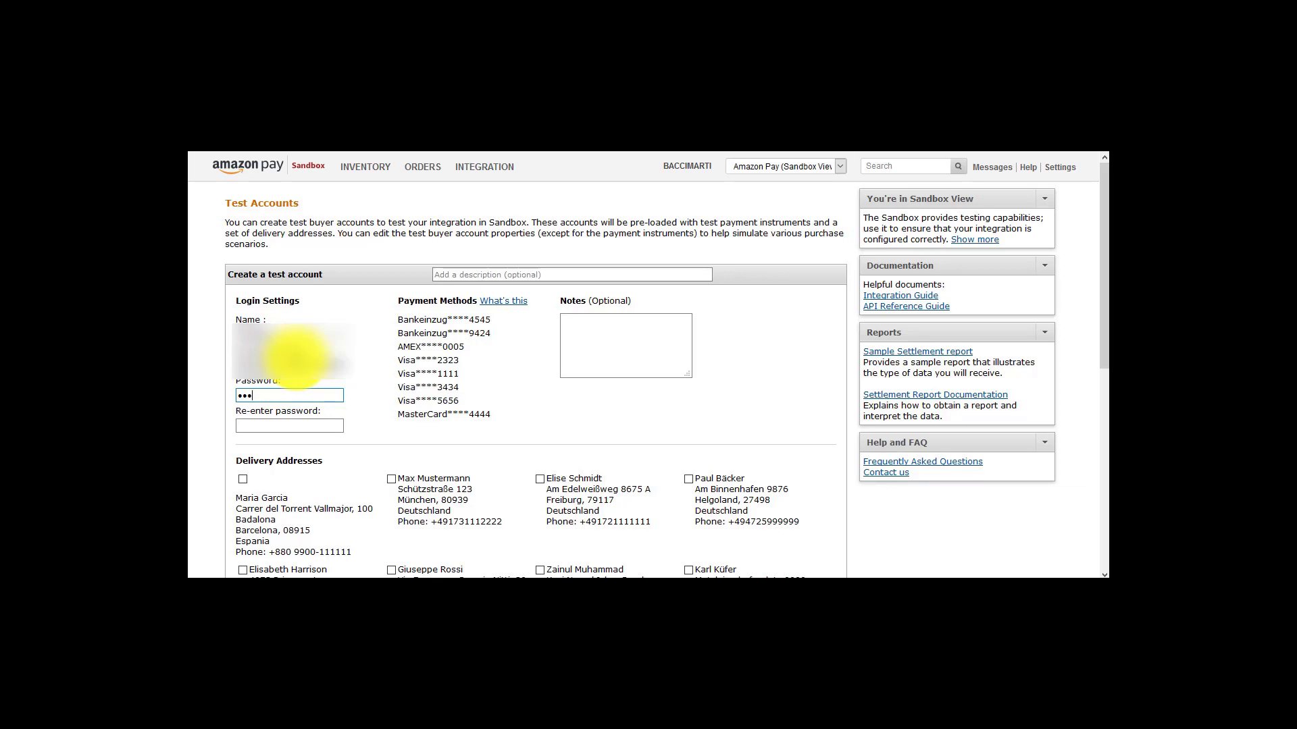
type("45678")
key("Tab")
type("1234567")
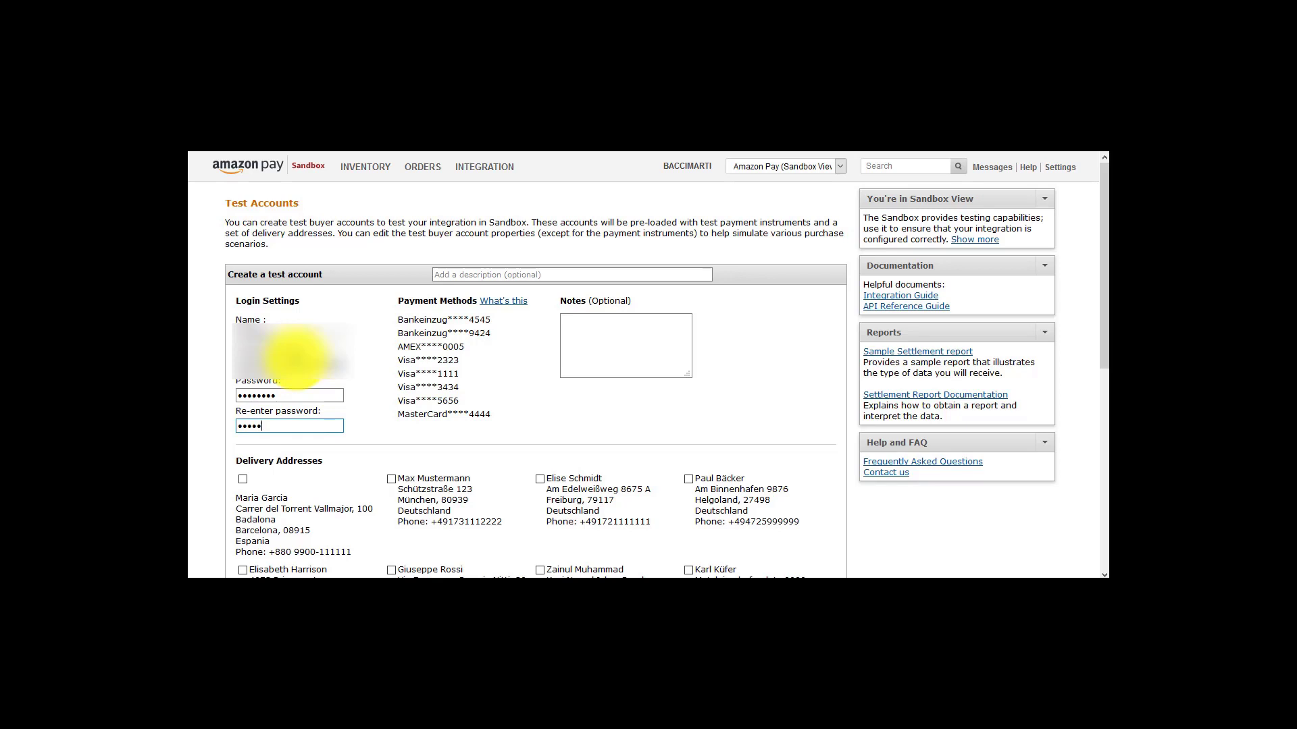
type("8")
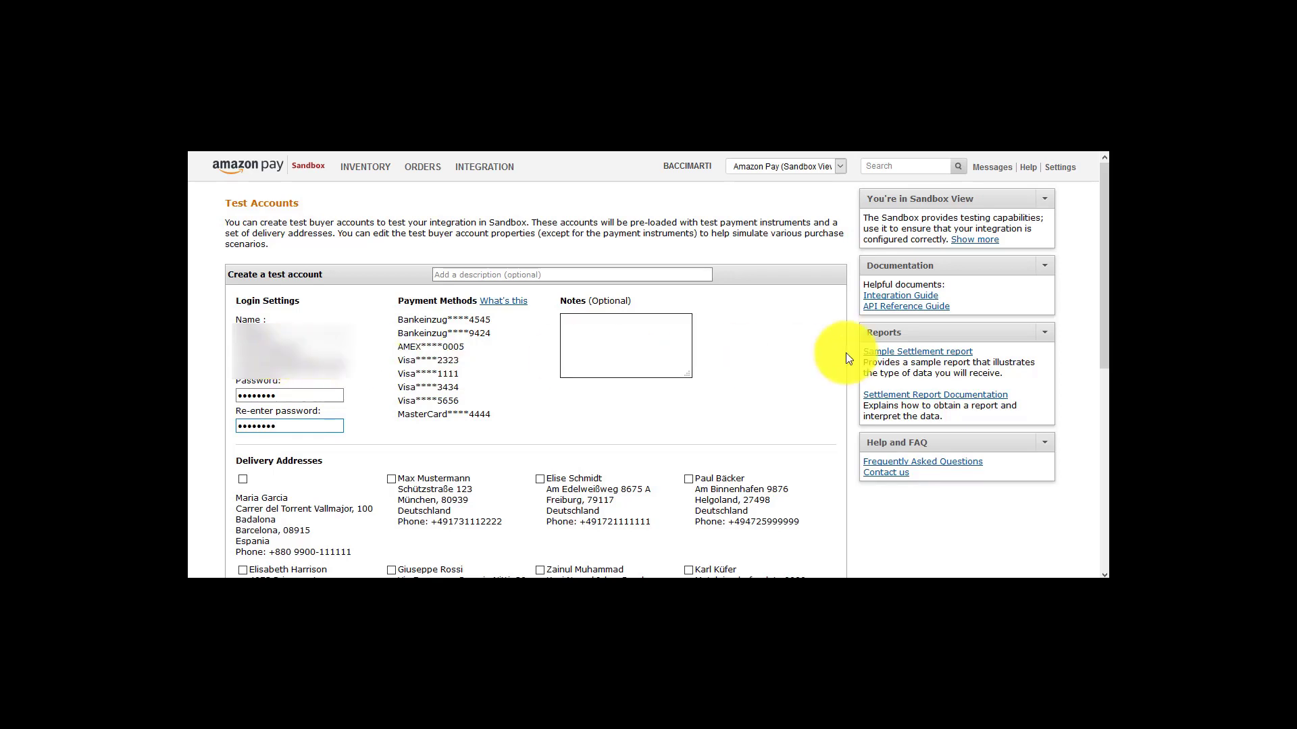
Attach the Barcelona, London and Paris delivery addresses and create the test buyer account
left_click_drag(1104, 295, 1103, 405)
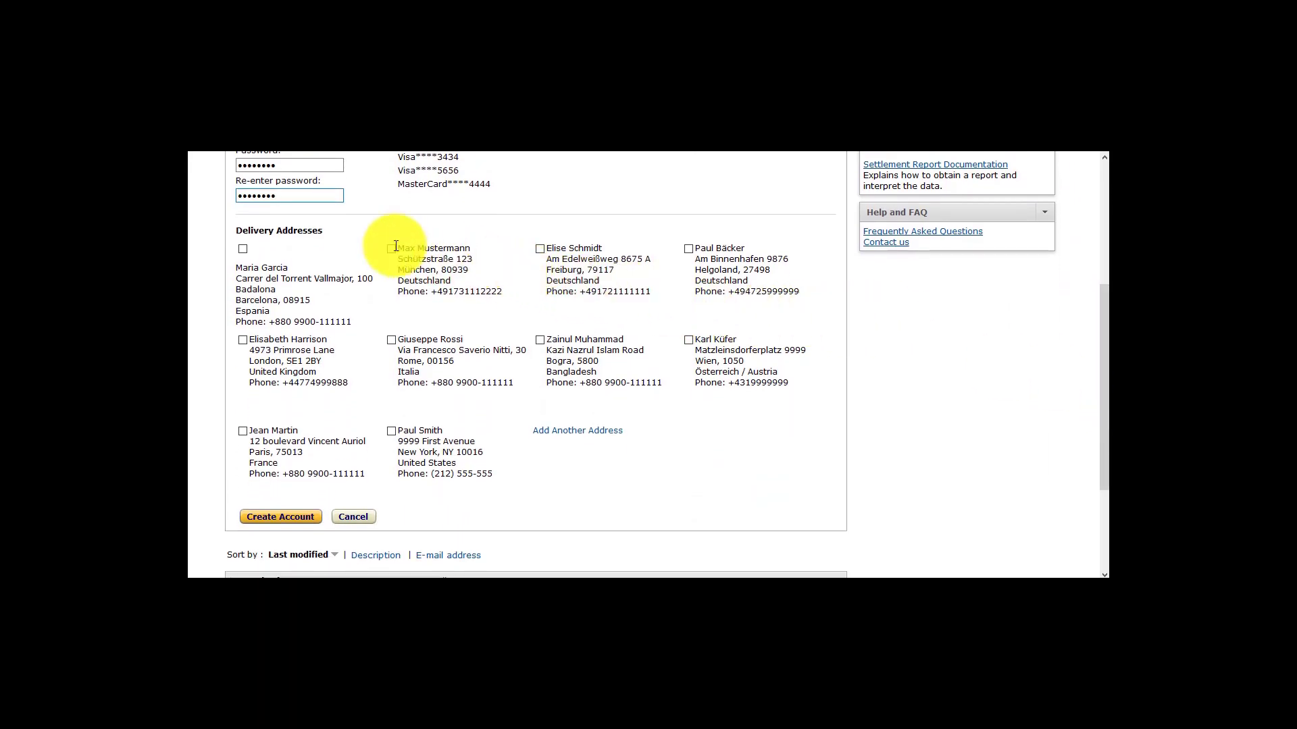
left_click(242, 250)
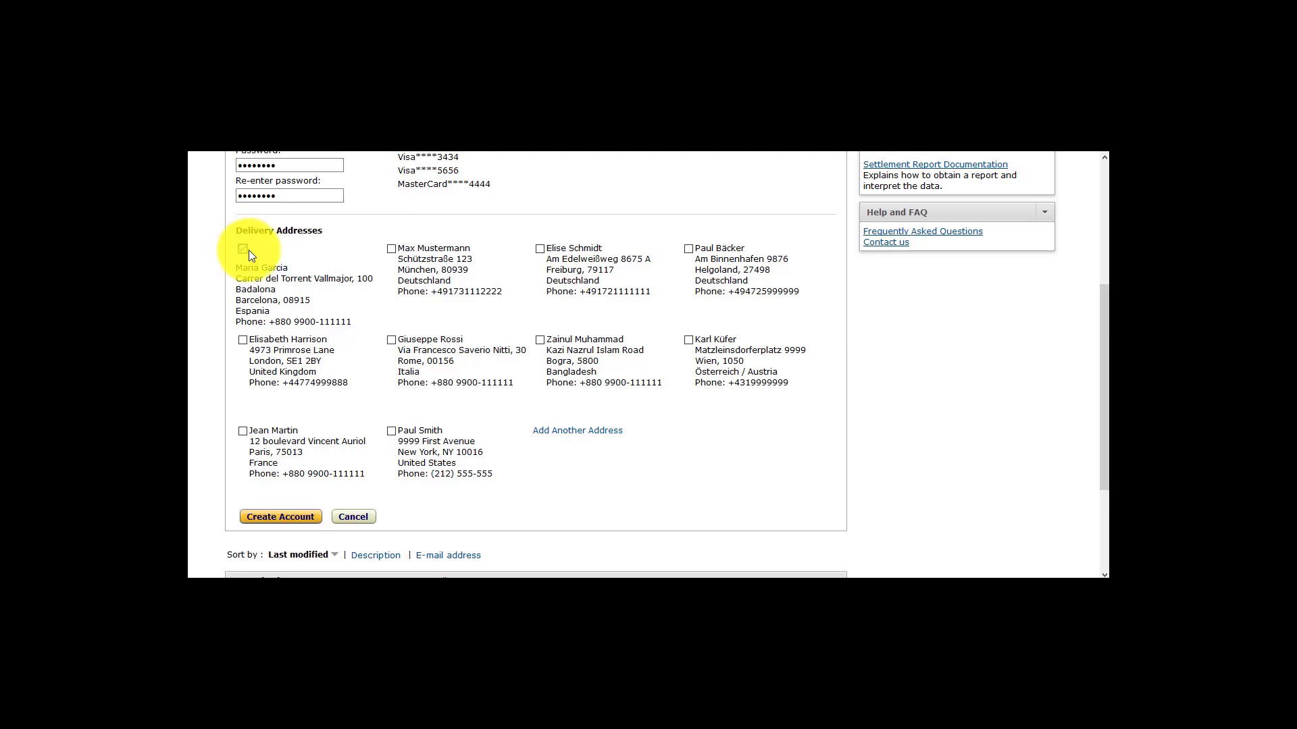
left_click(242, 340)
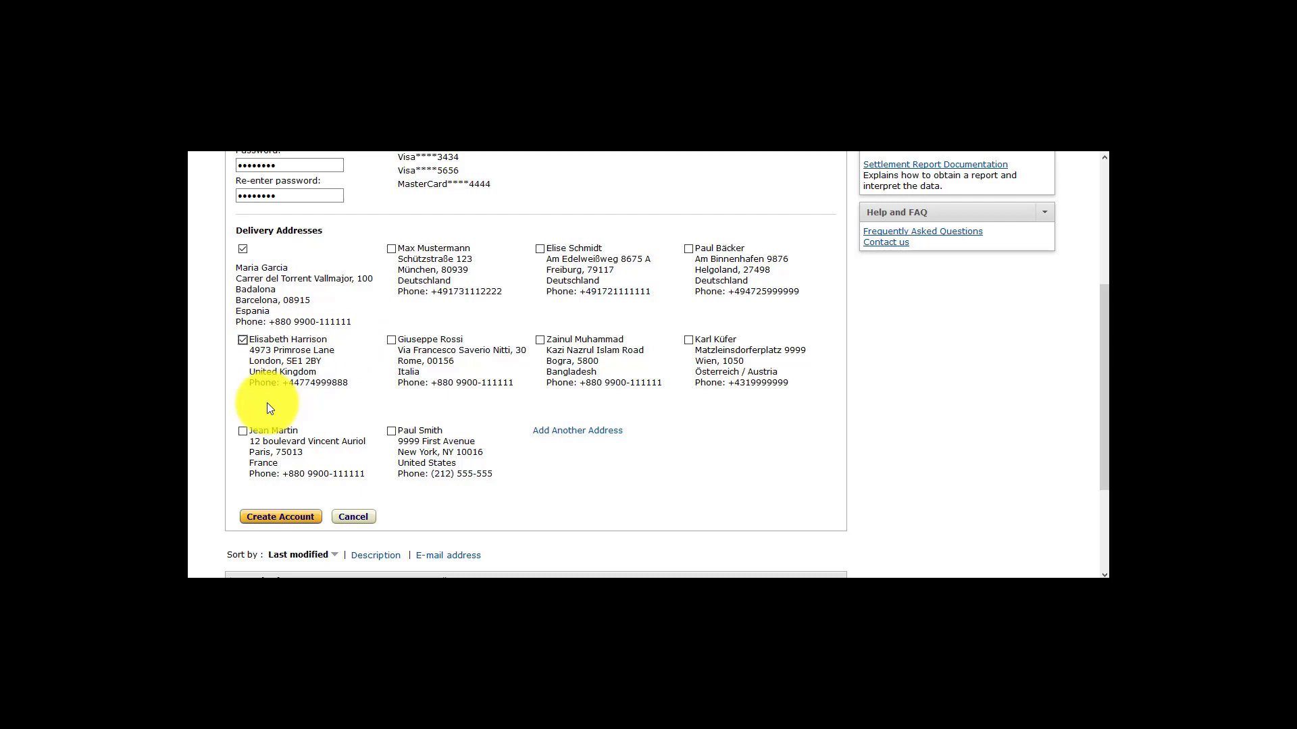
left_click(243, 431)
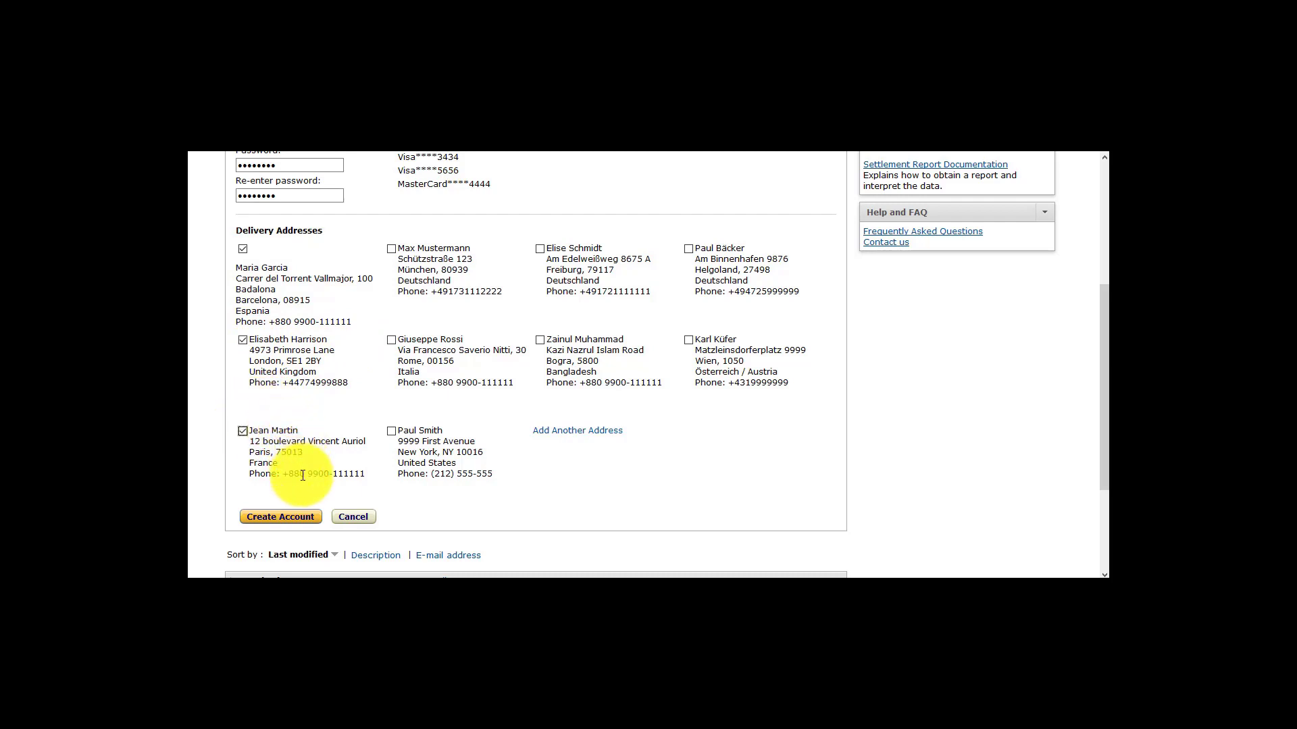
left_click(301, 525)
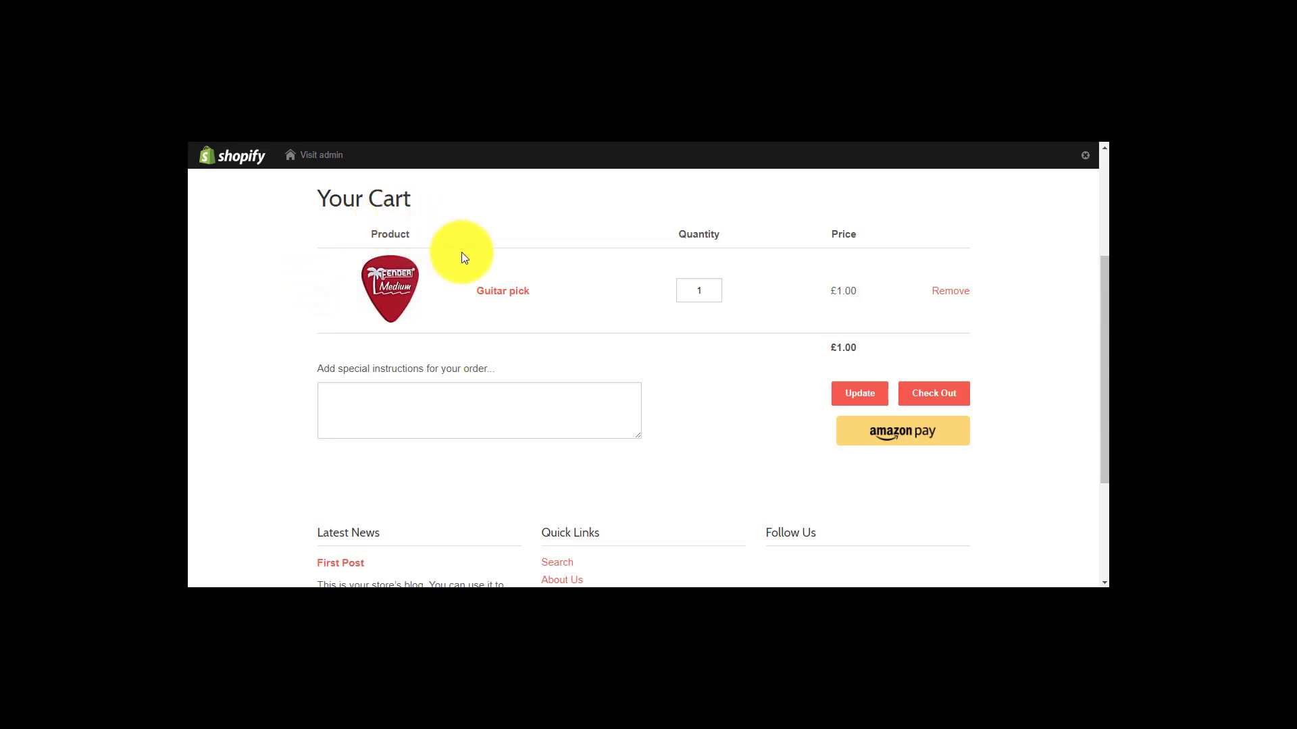
Check out the guitar pick with Amazon Pay as the sandbox buyer and complete the £2.50 order
left_click(913, 433)
left_click(472, 312)
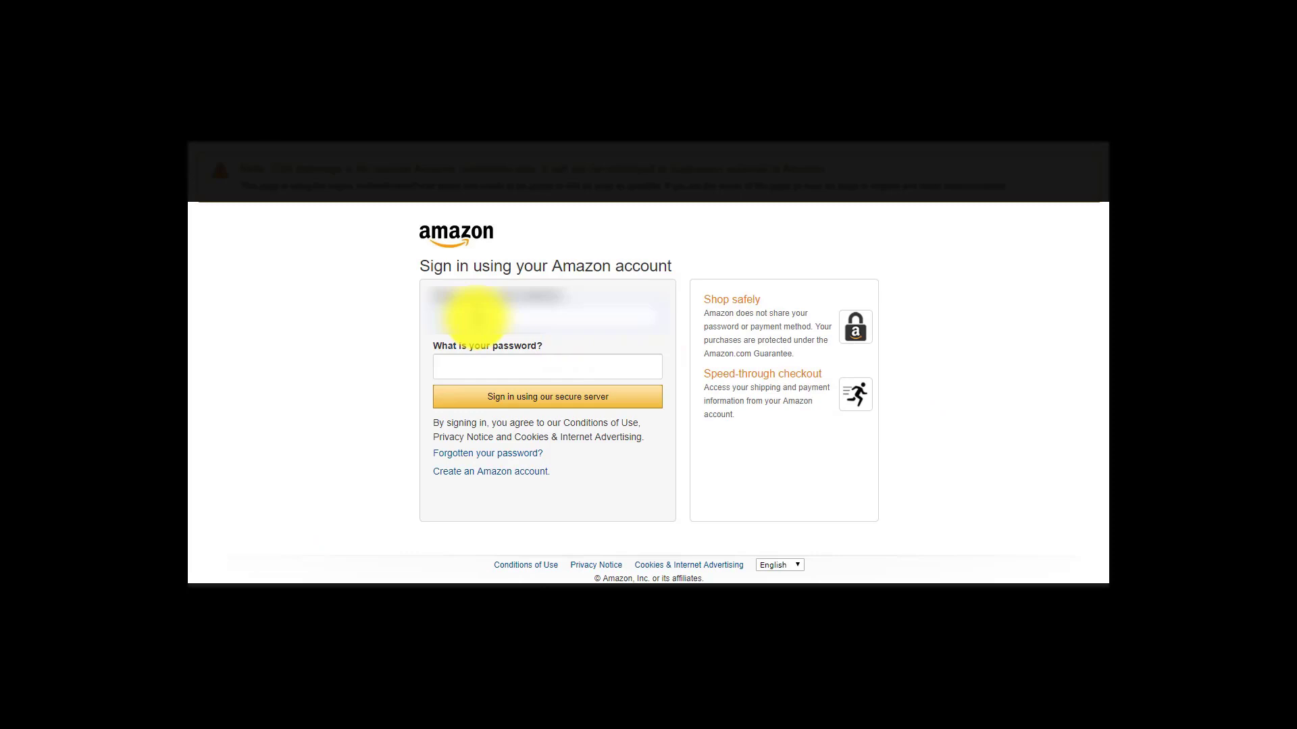
key("Tab")
type("********")
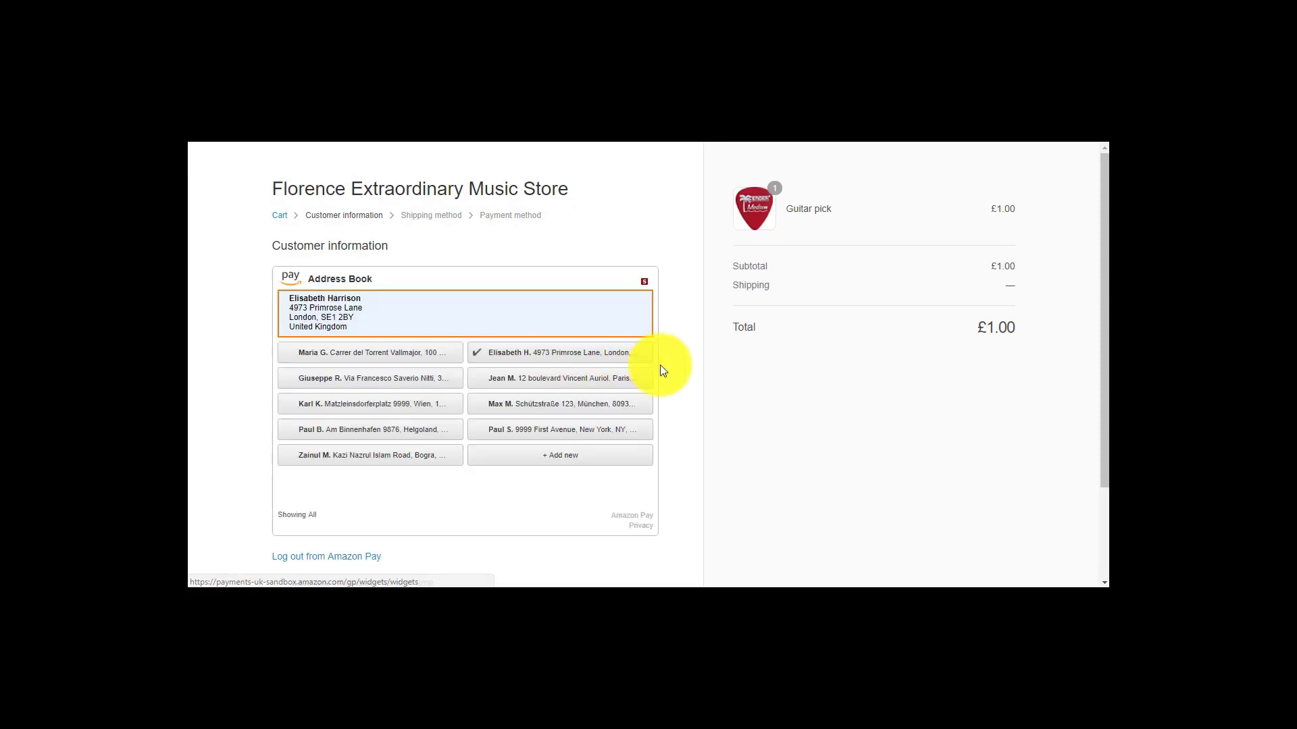
scroll(1097, 388, "down", 1)
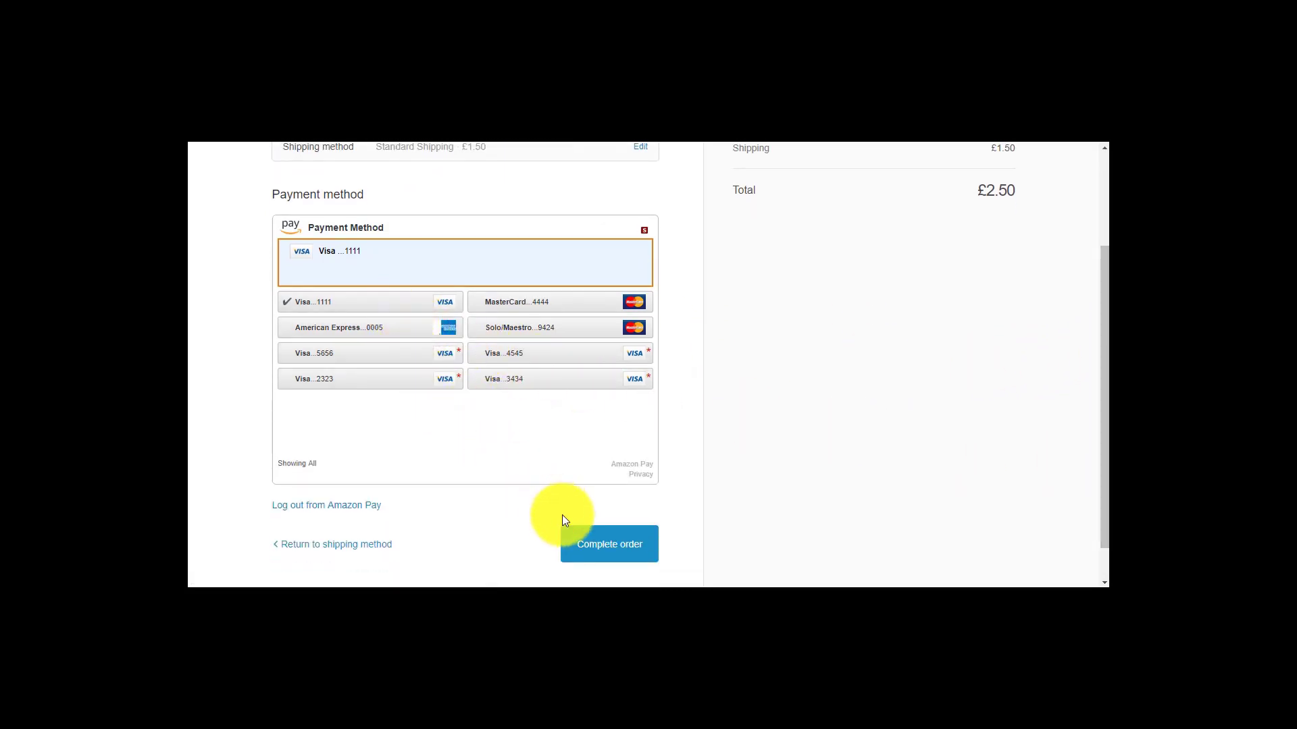
left_click(606, 550)
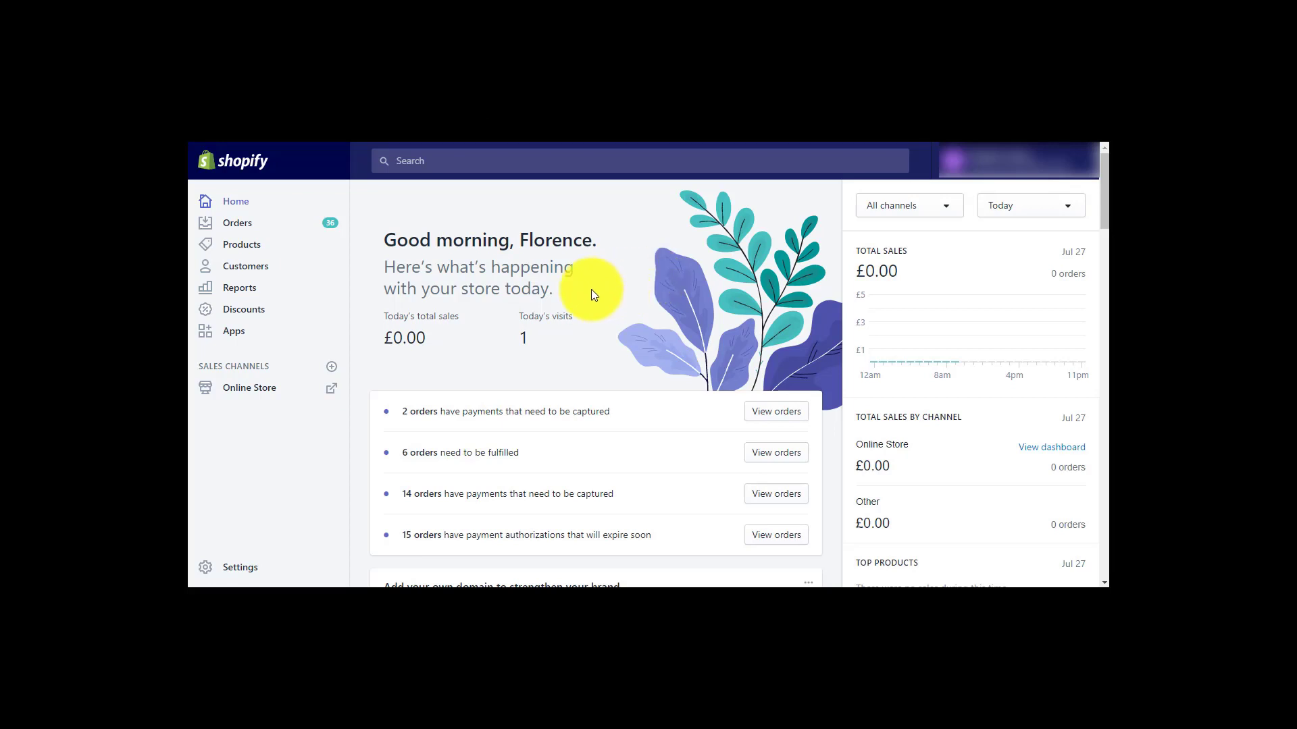
Return to Settings > Payments and scroll to Payment authorization, set to manual capture
left_click(247, 567)
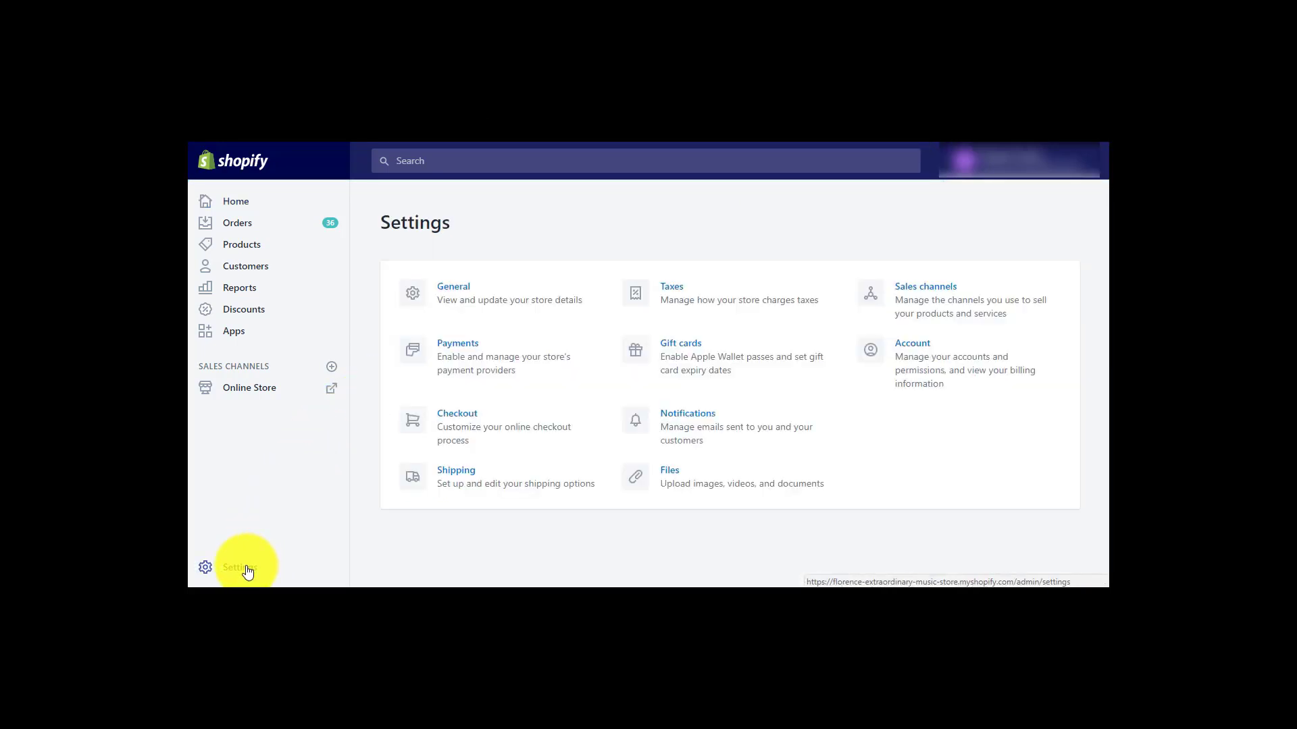
left_click(472, 368)
scroll(1098, 533, "down", 10)
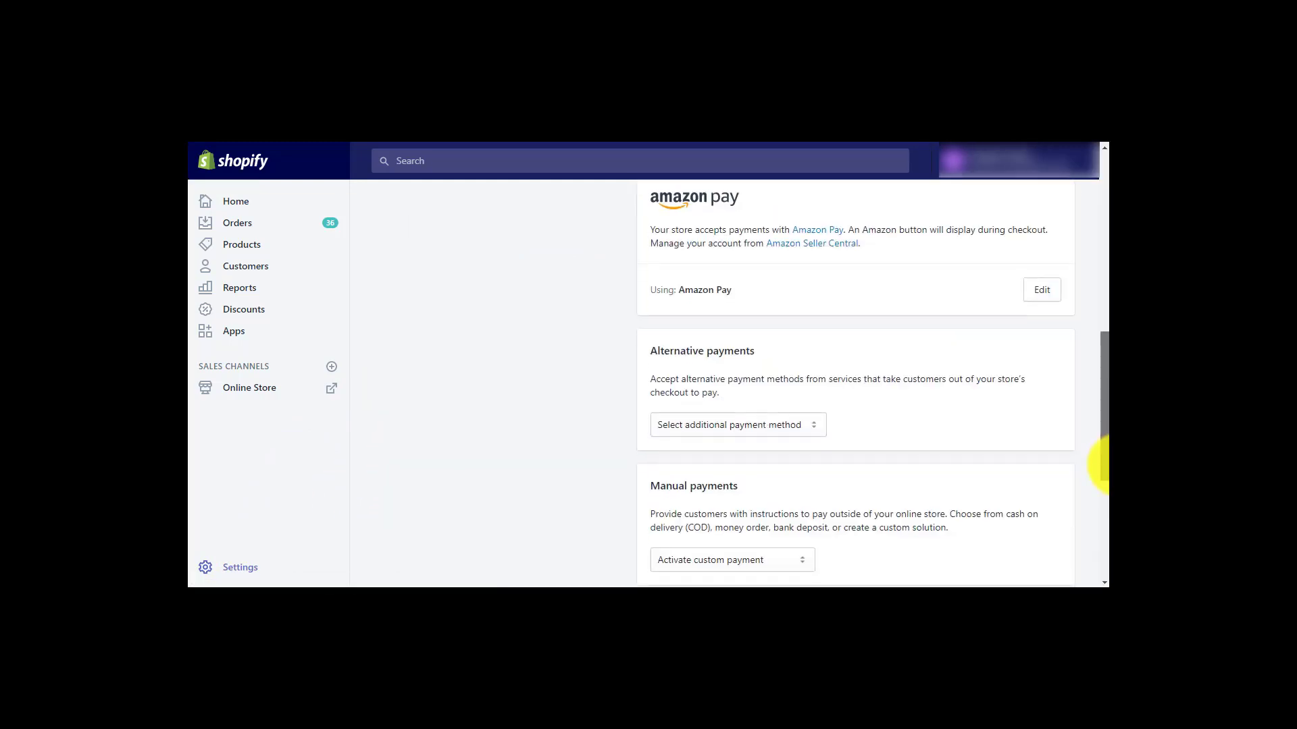
scroll(1097, 534, "down", 2)
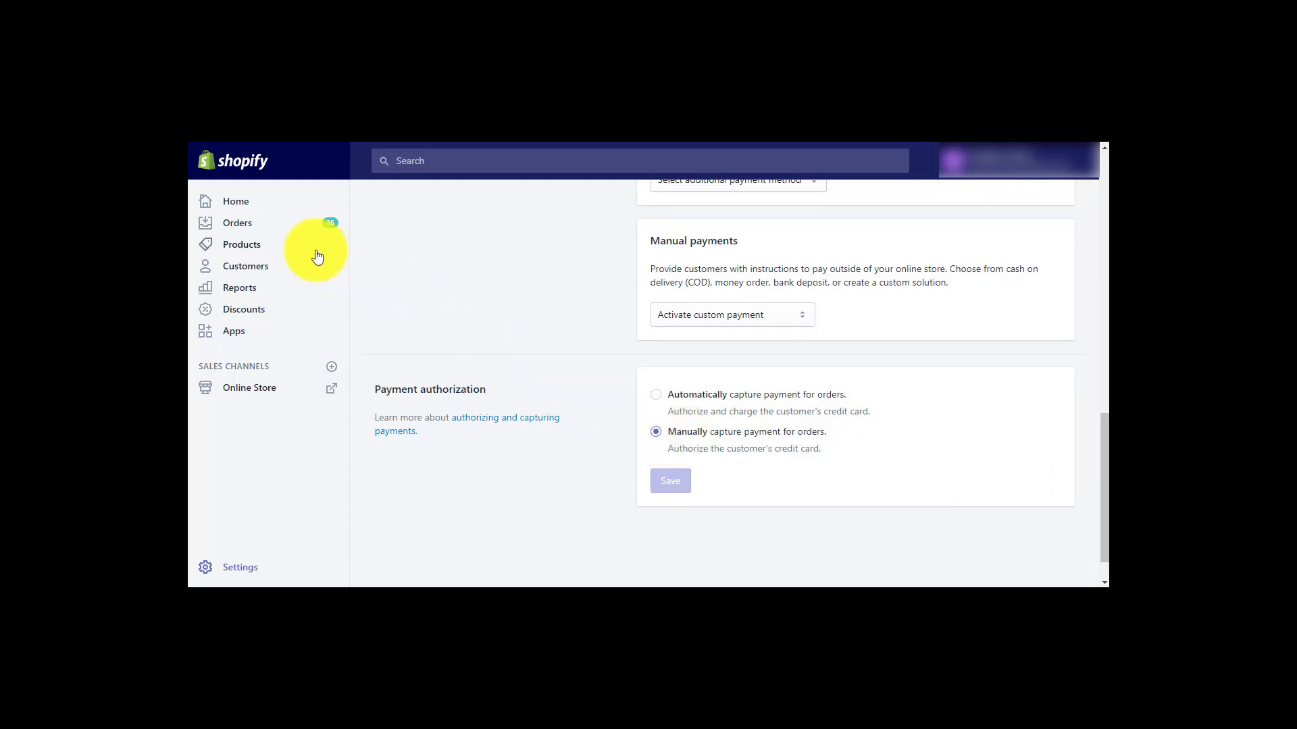
Open the newest order from the Orders list and capture its £2.50 payment
left_click(244, 231)
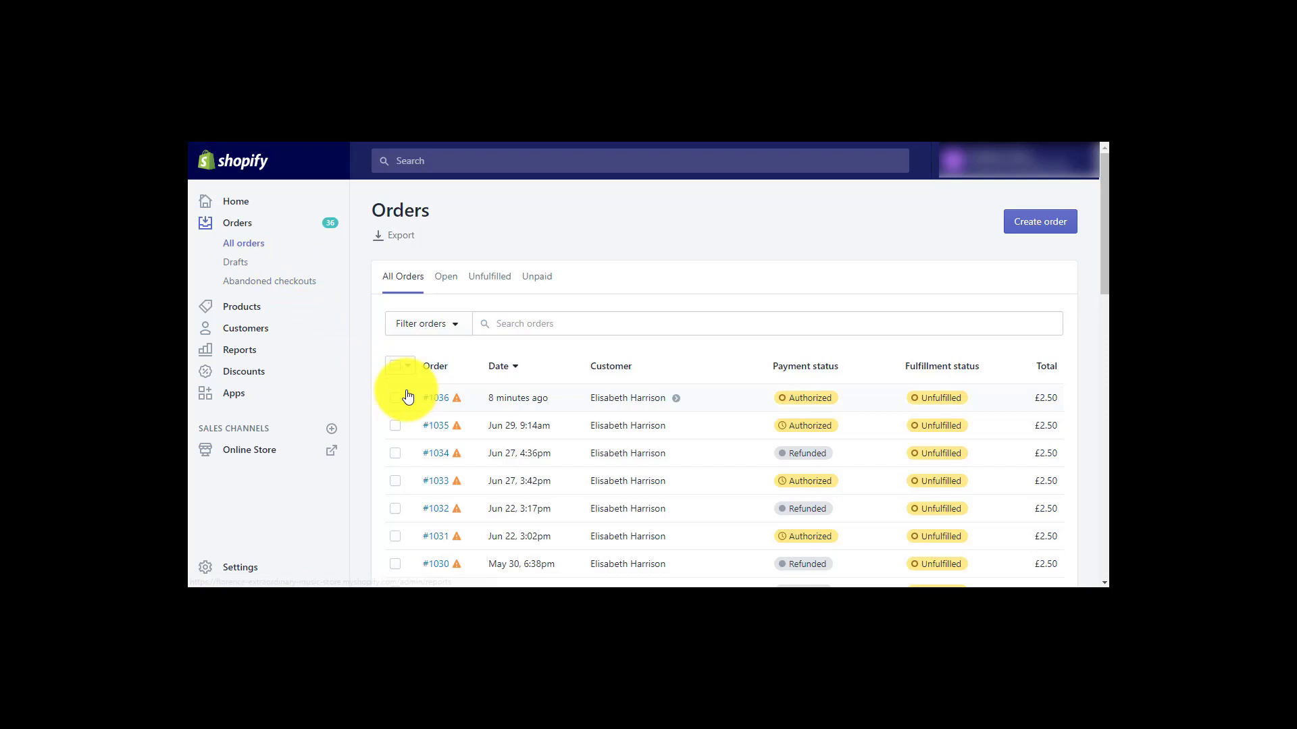
mouse_move(464, 410)
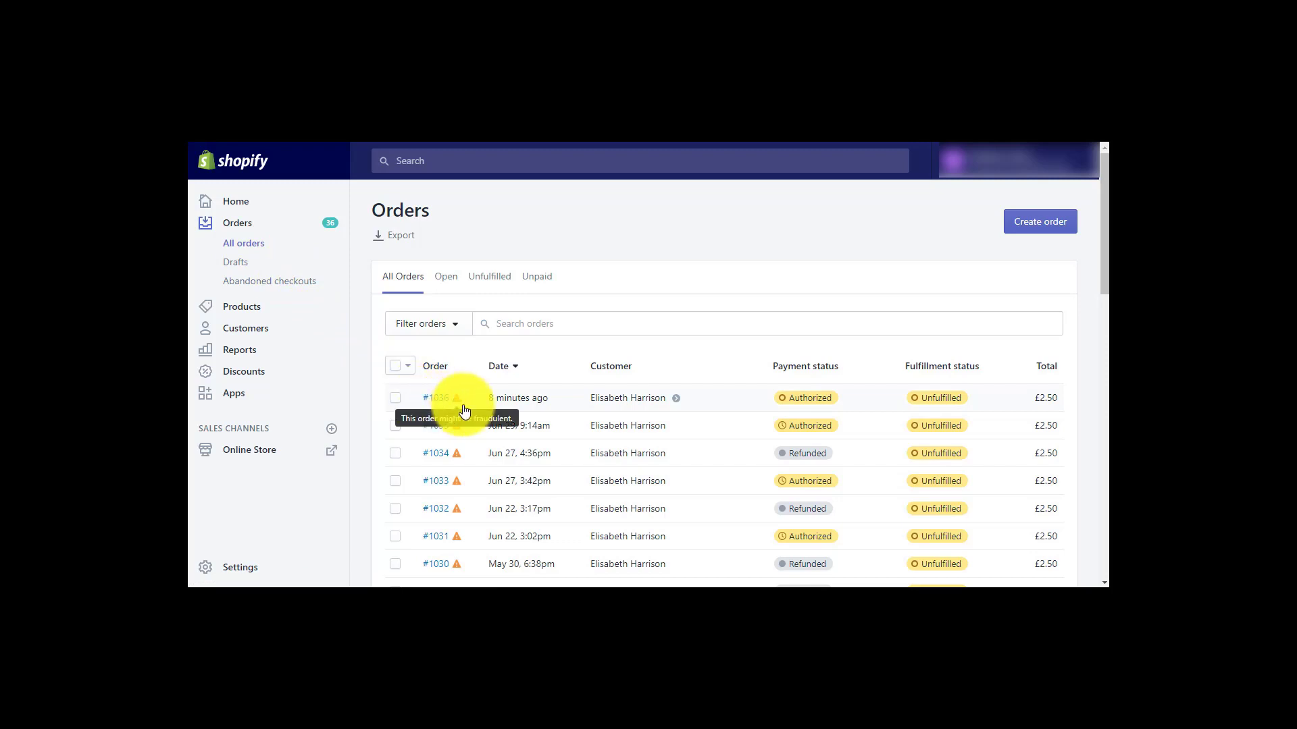
left_click(523, 405)
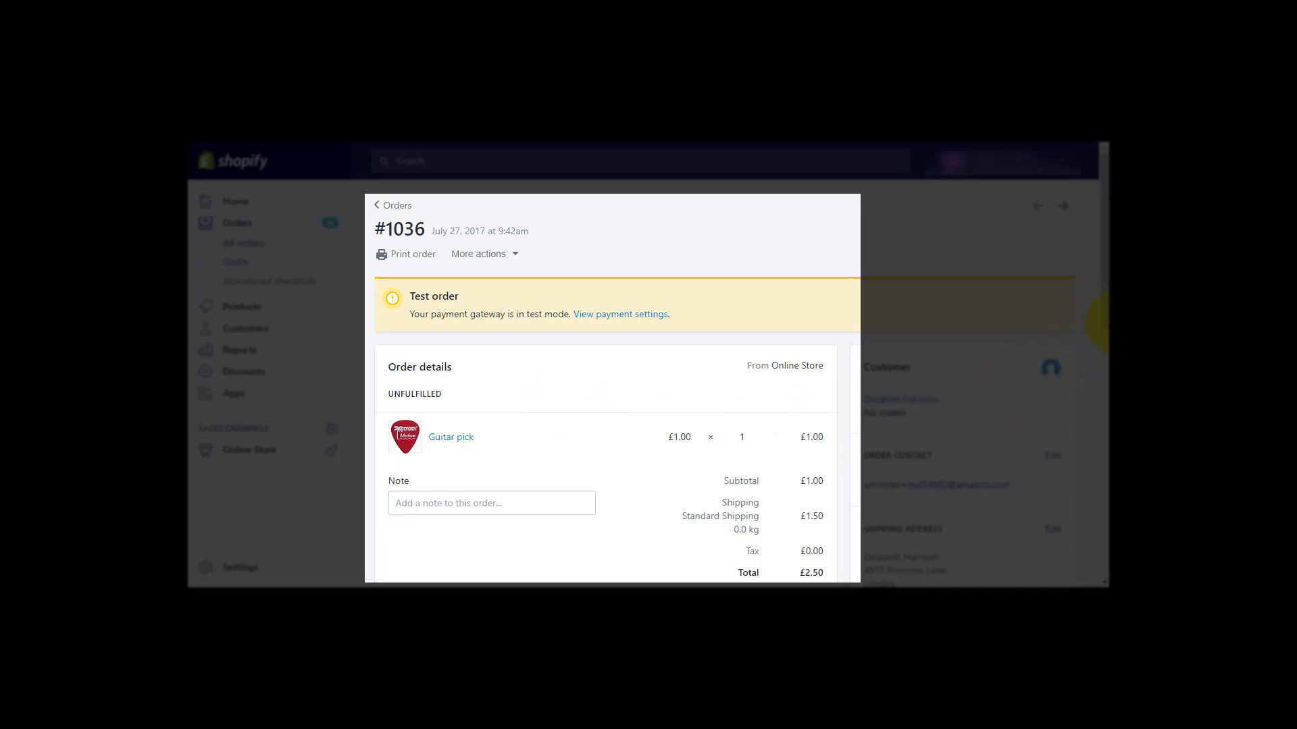
left_click_drag(1100, 306, 1100, 385)
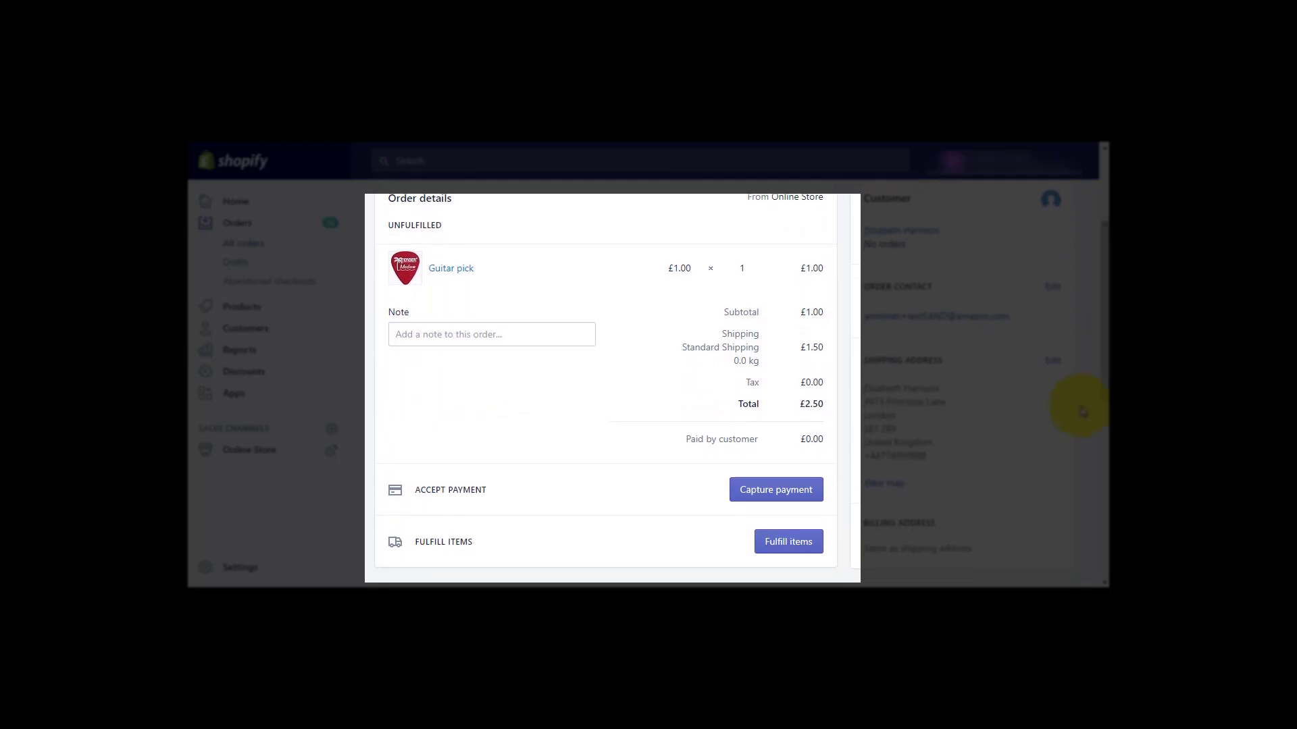
left_click(789, 498)
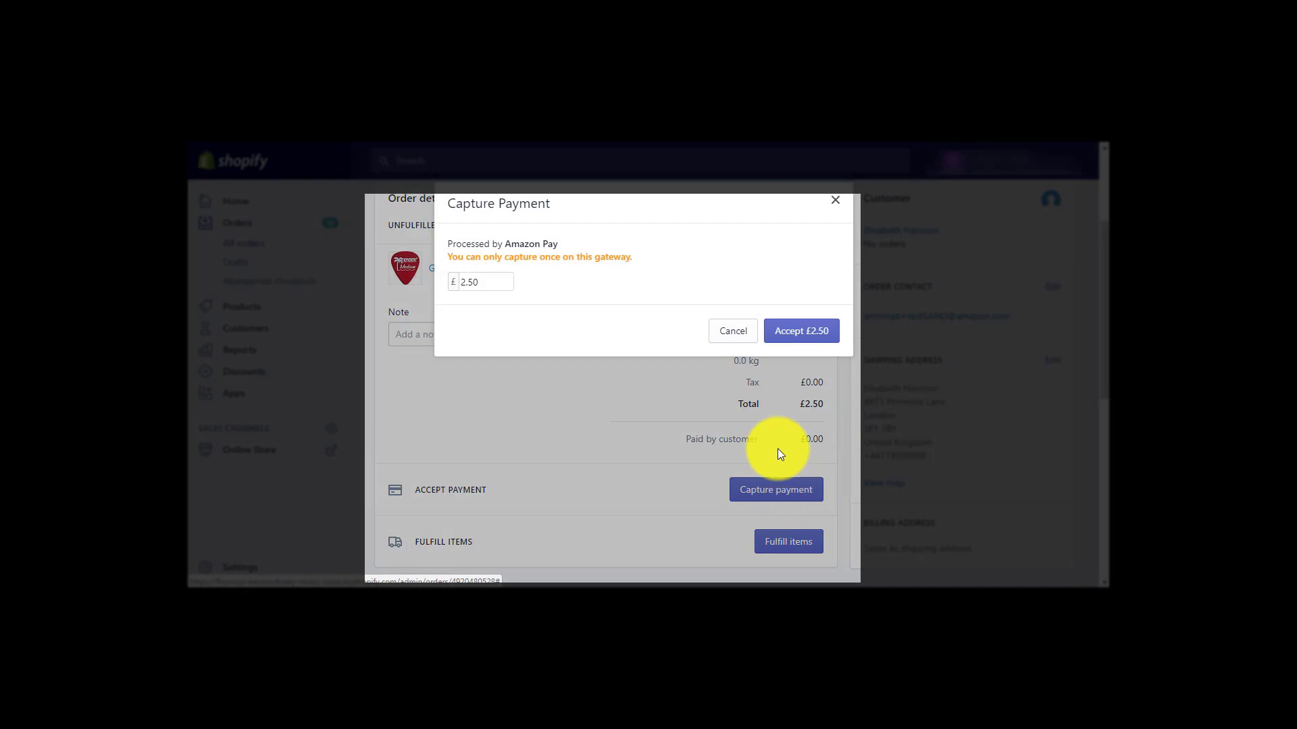
left_click(811, 339)
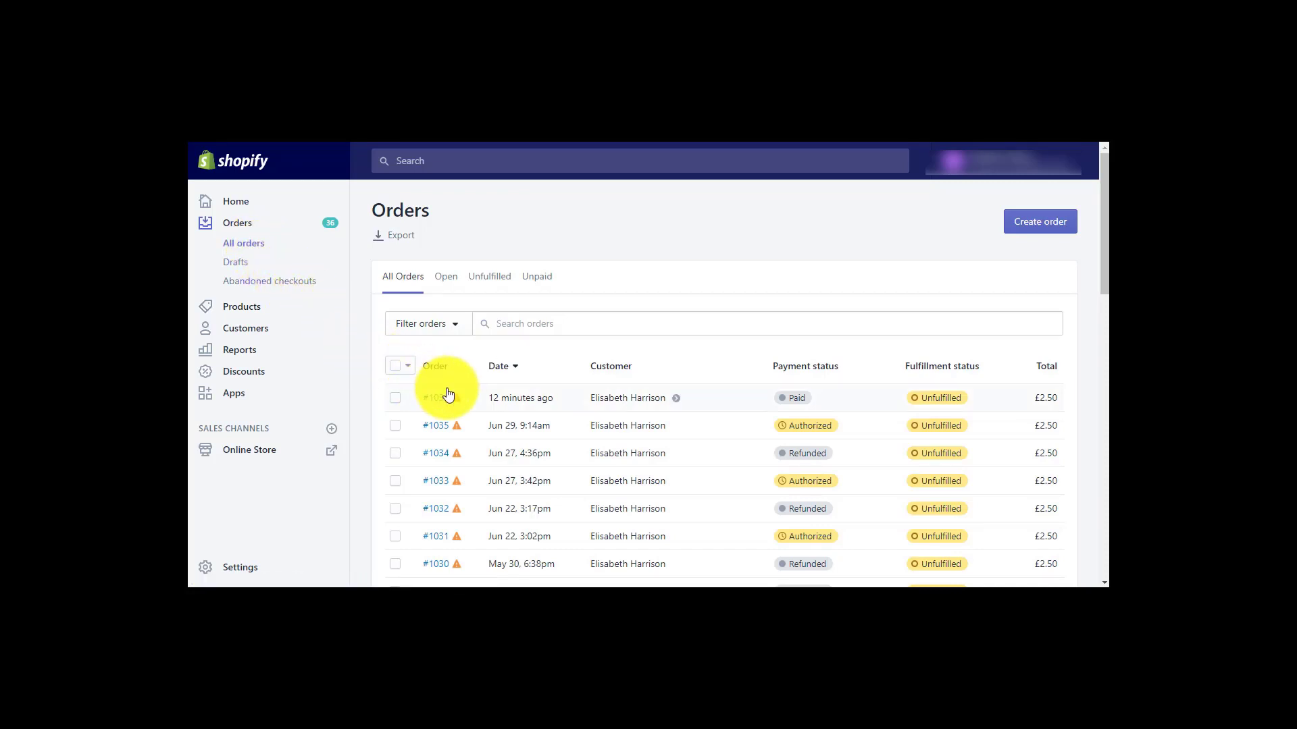
Refund the full 2.50 on order #1036, then go back to All orders
left_click(586, 404)
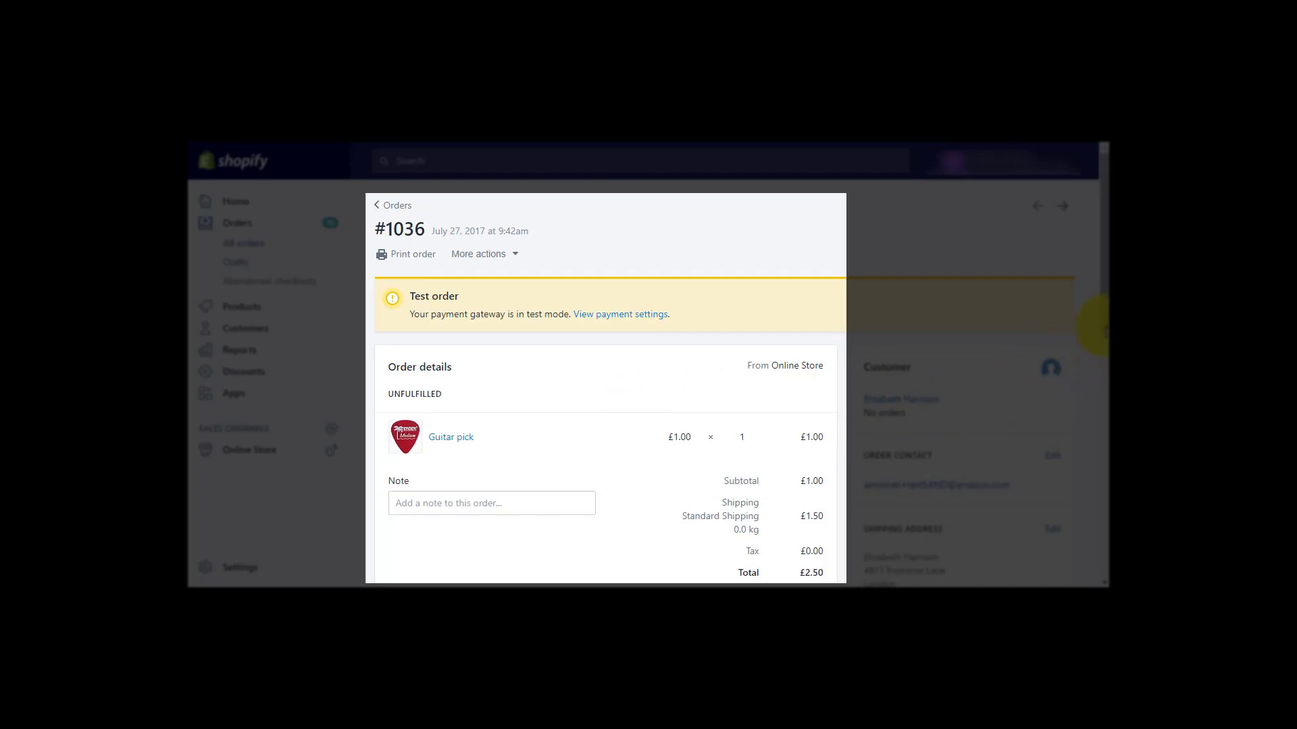
left_click_drag(1104, 328, 1105, 391)
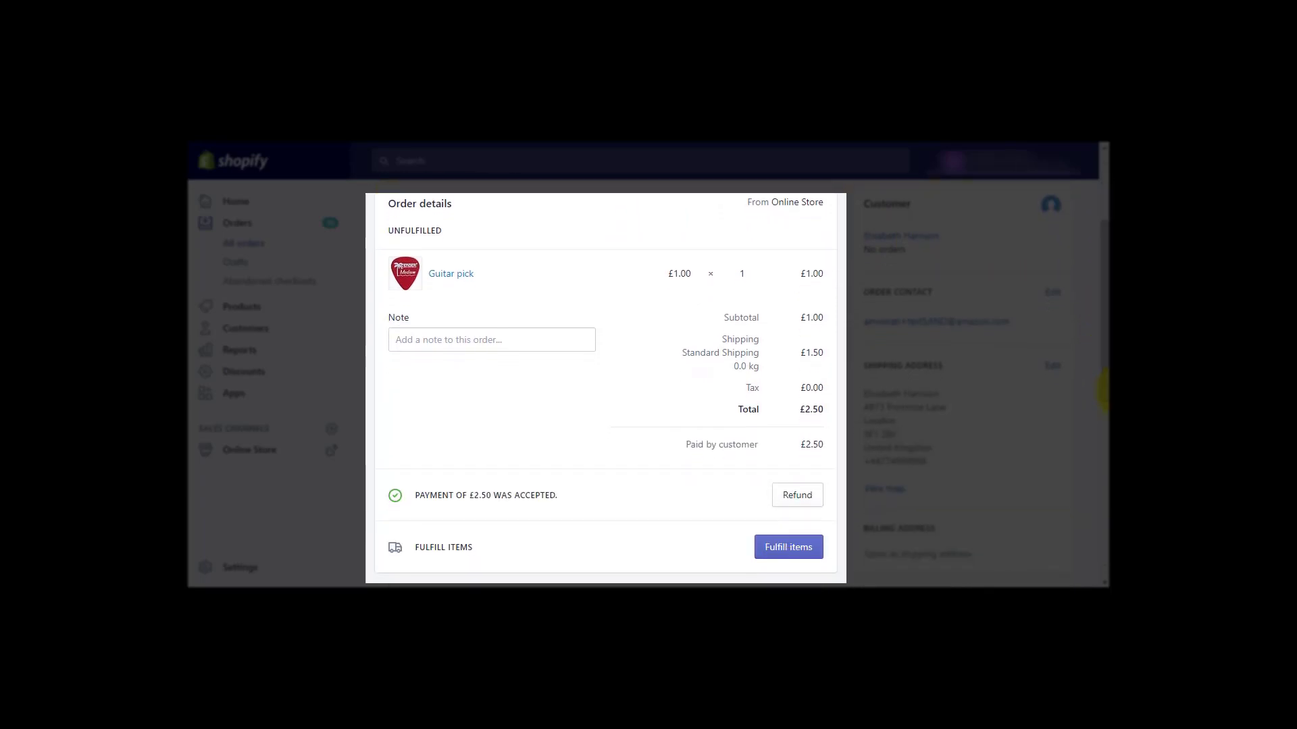
left_click(788, 500)
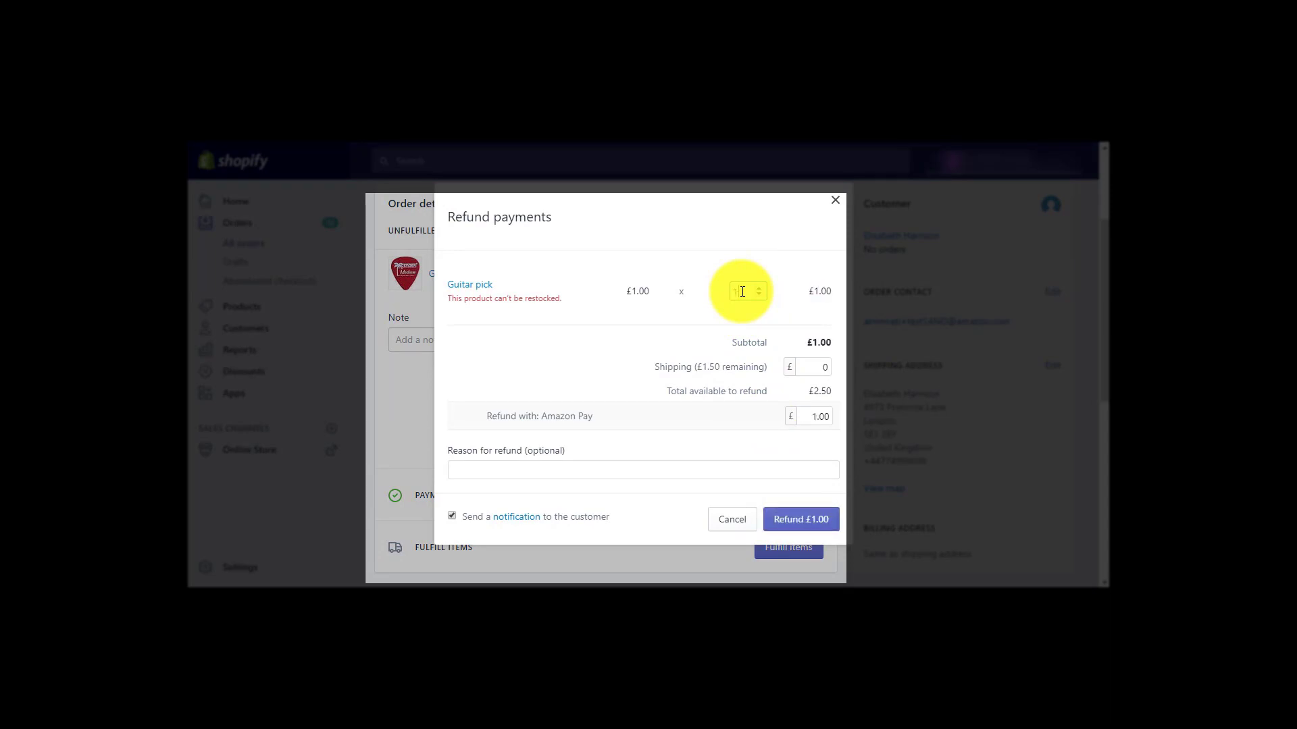
left_click(825, 419)
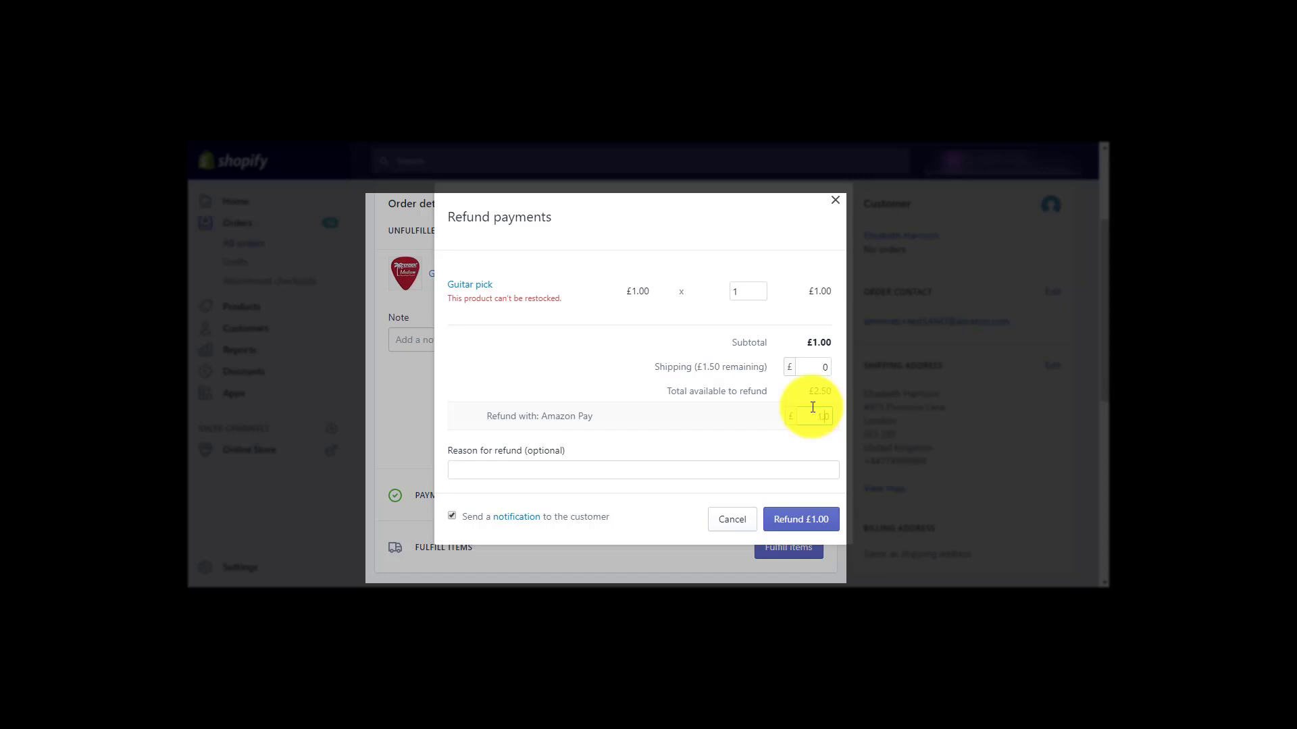
type("2.50")
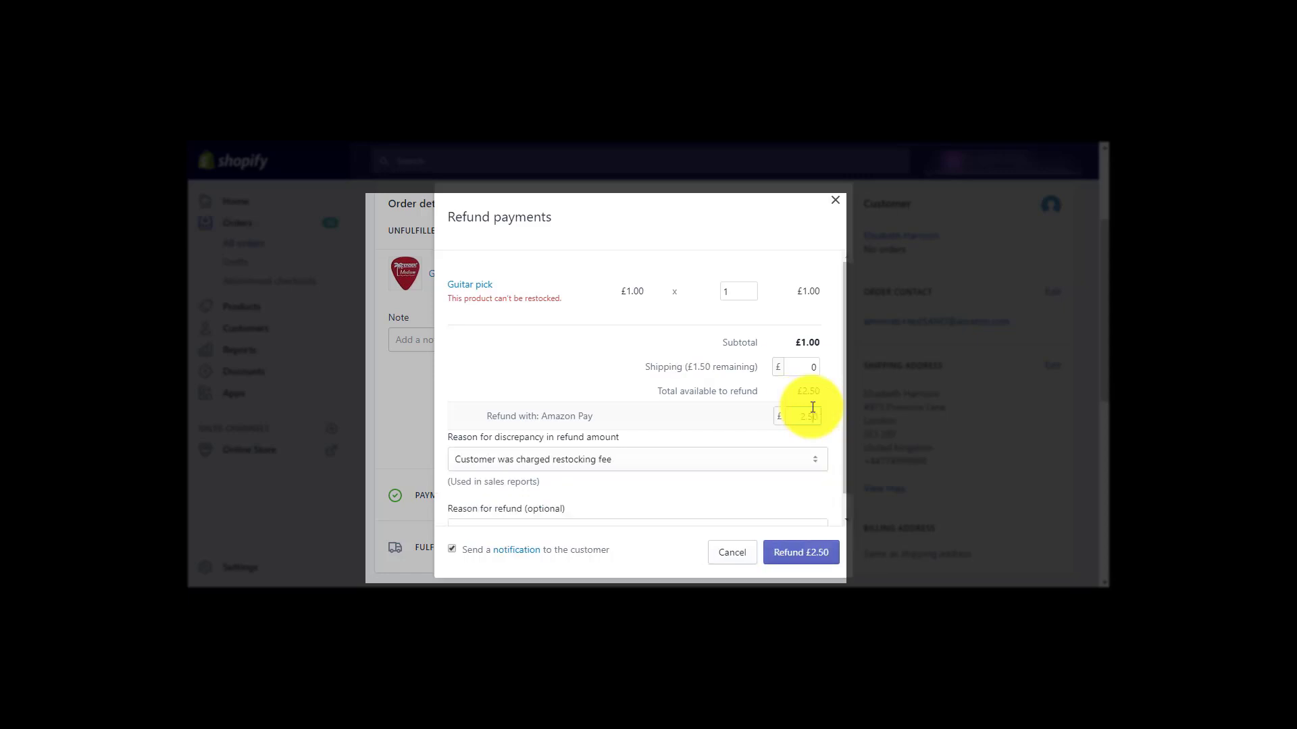
left_click(817, 557)
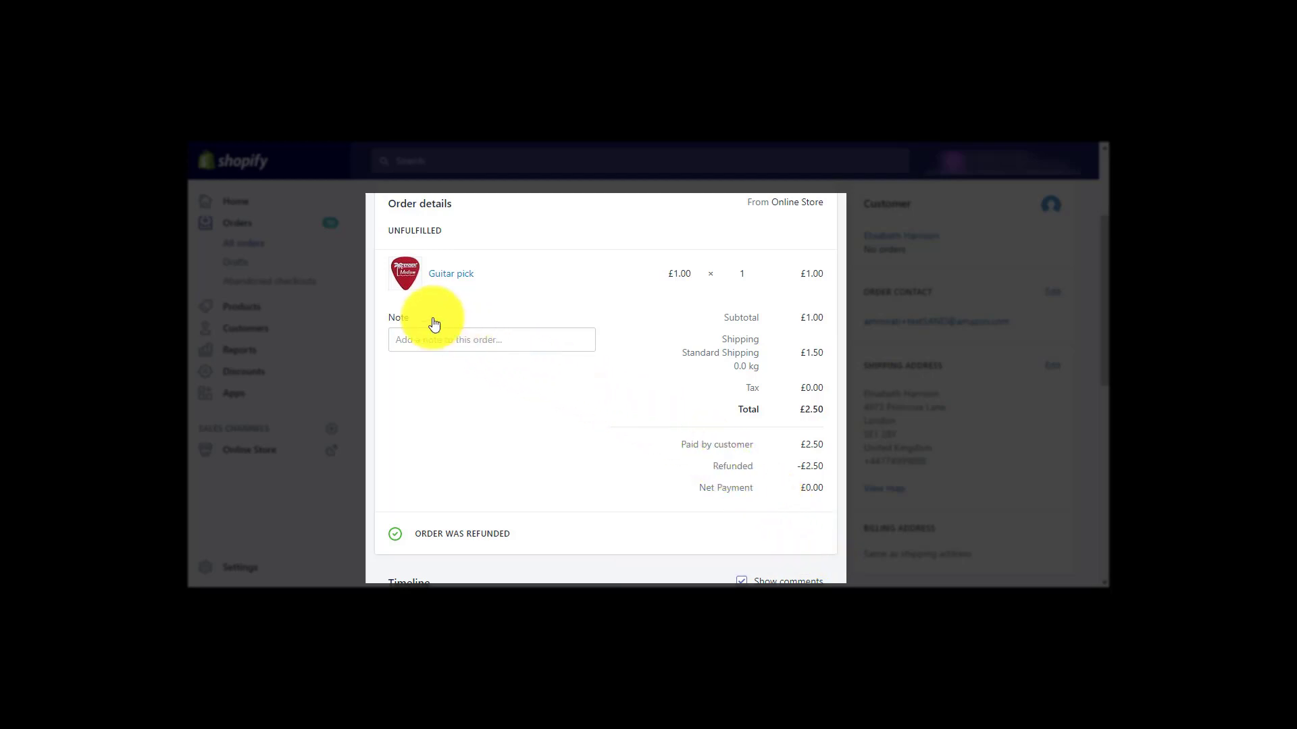
left_click(250, 245)
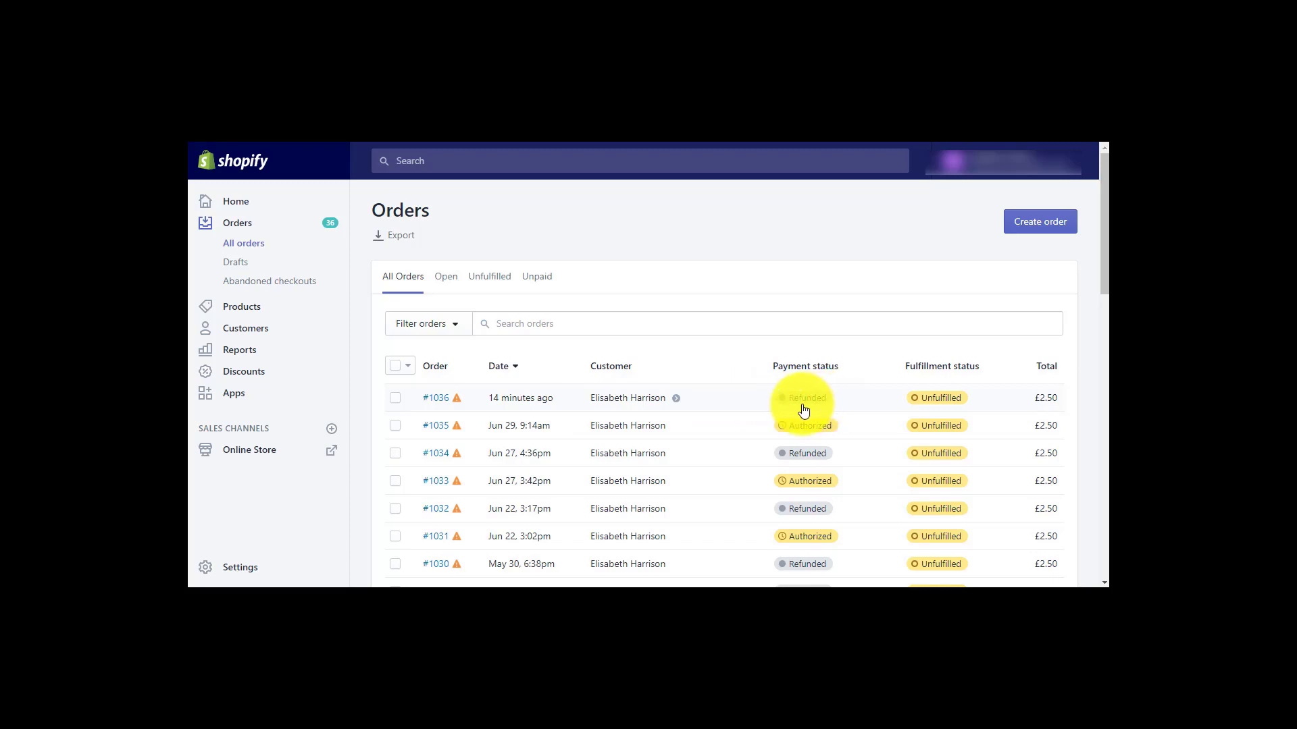
Save the Amazon Pay gateway under Settings > Payments with Use test mode unchecked for live payments
left_click(242, 569)
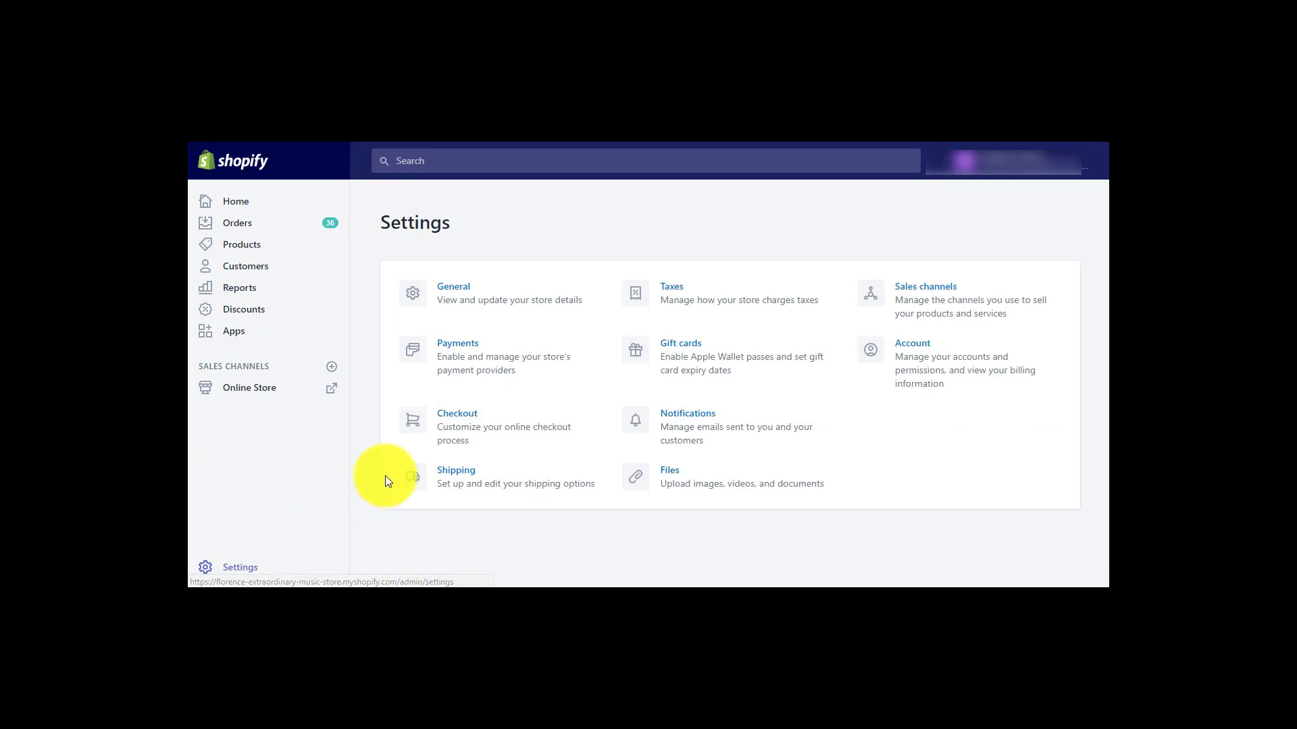
left_click(457, 377)
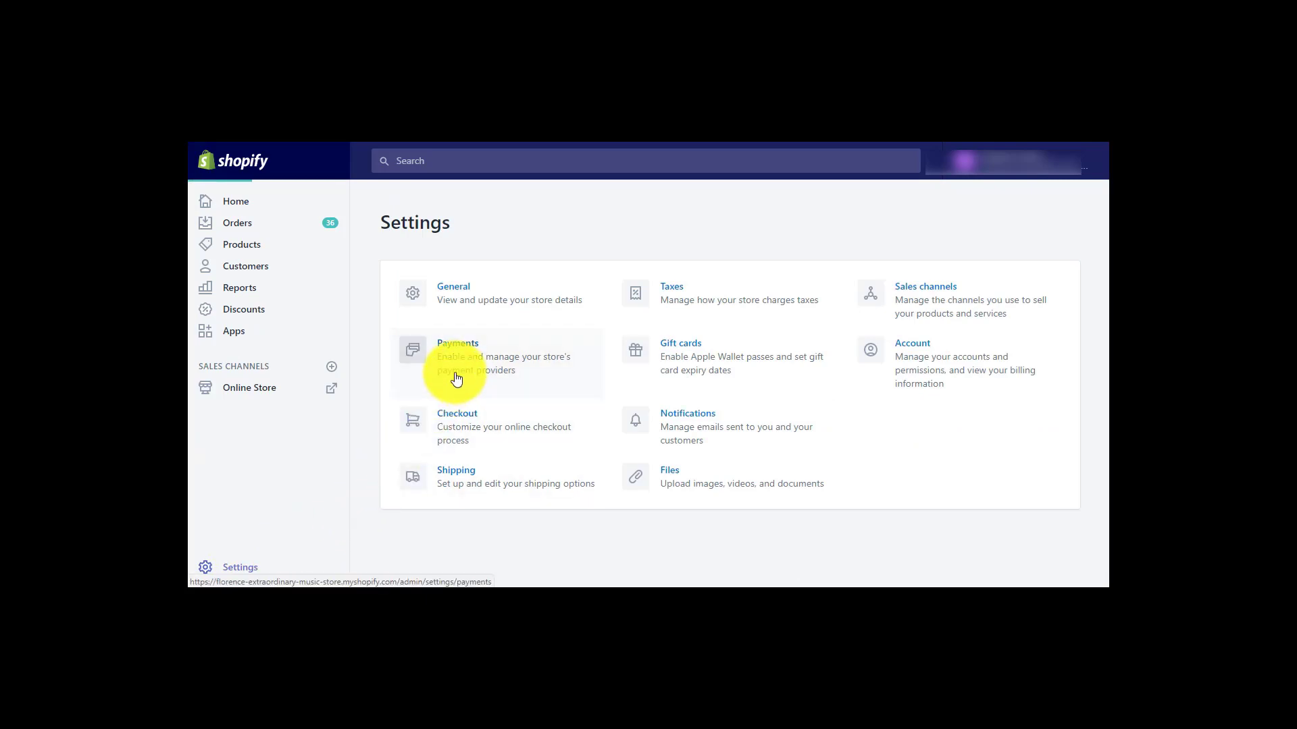
scroll(457, 378, "down", 10)
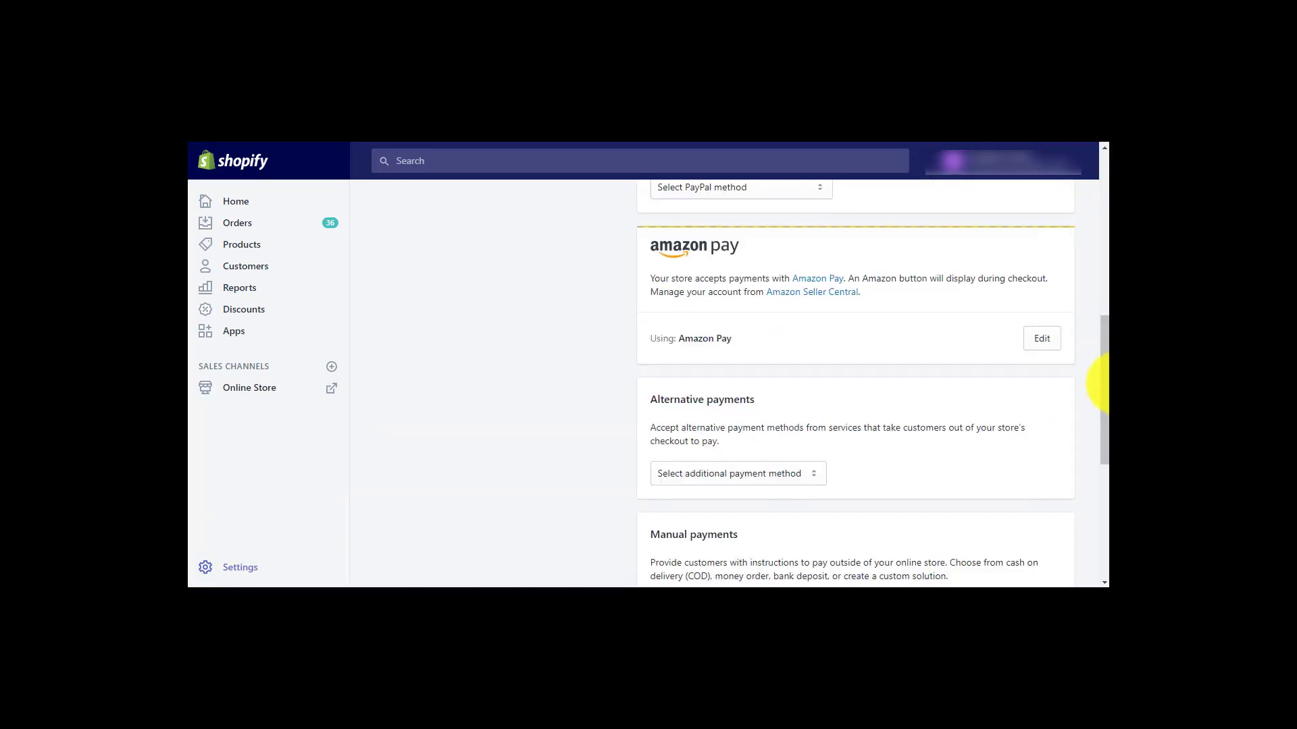
left_click(1054, 344)
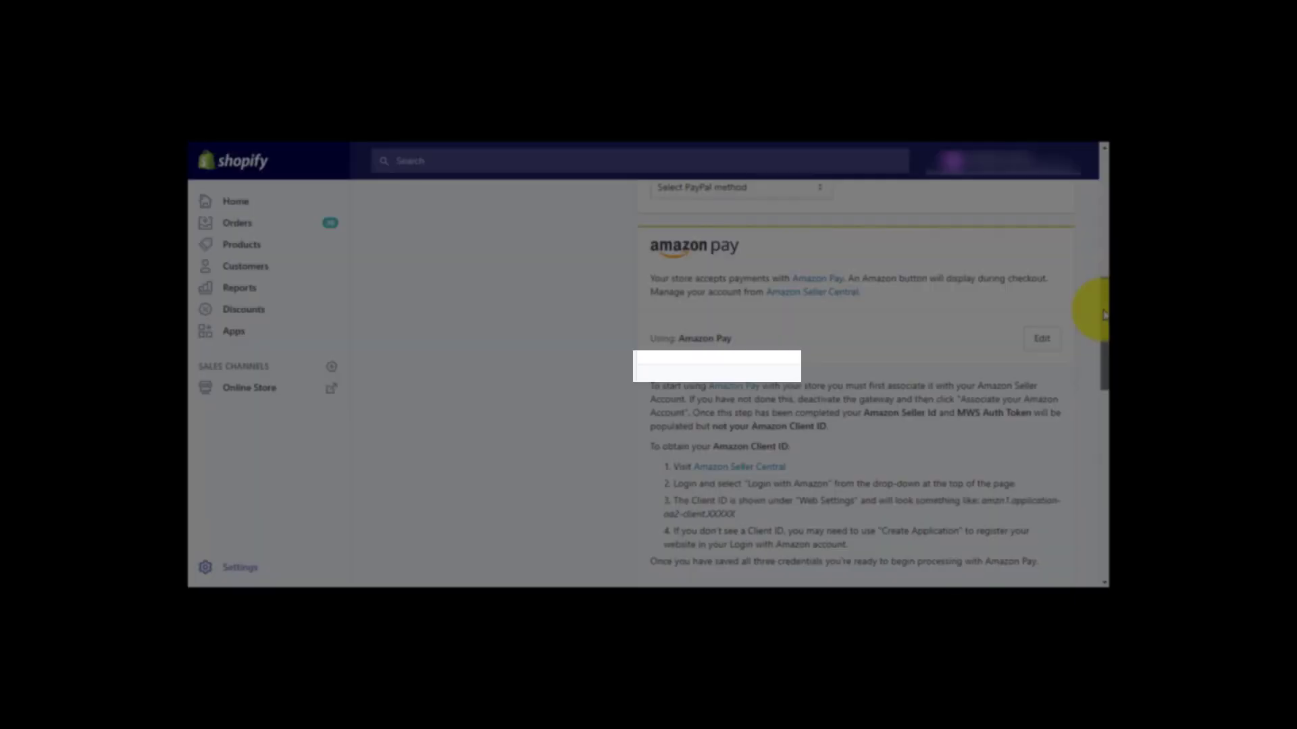
left_click_drag(1102, 306, 1101, 365)
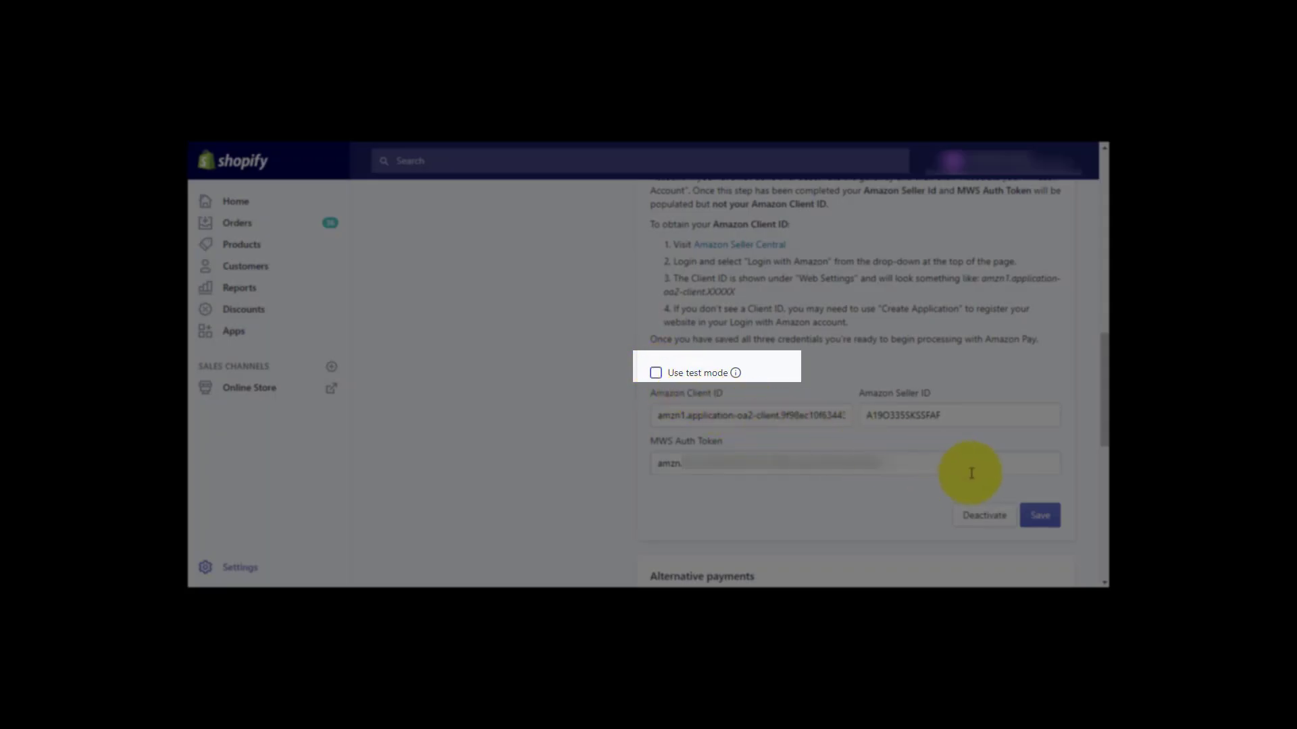
left_click(1037, 513)
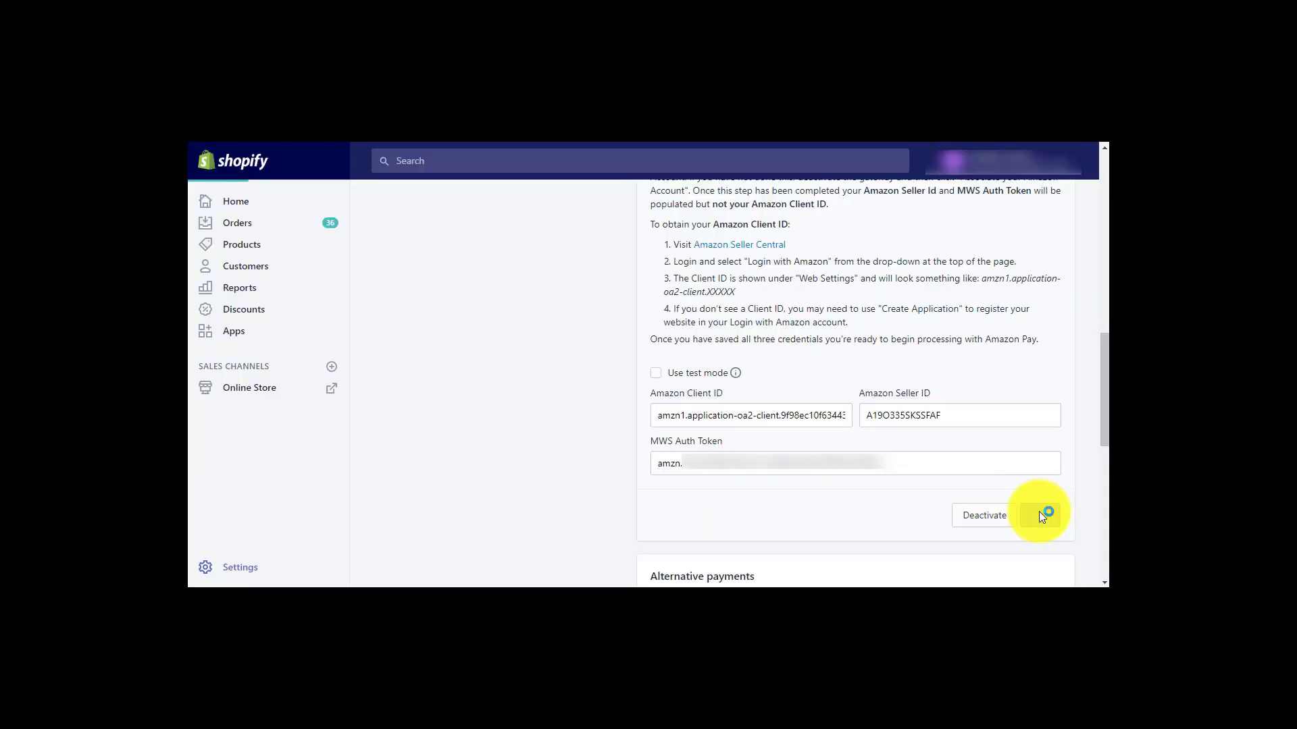